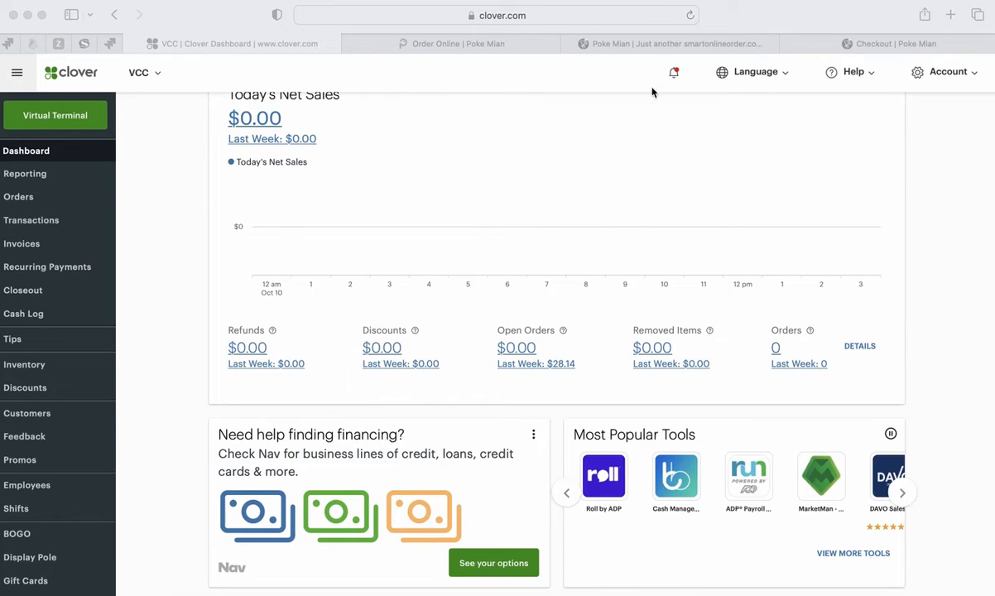
- Switch to the Poke Mian online ordering page and look through its menu of poke bowls and prices
left_click(691, 46)
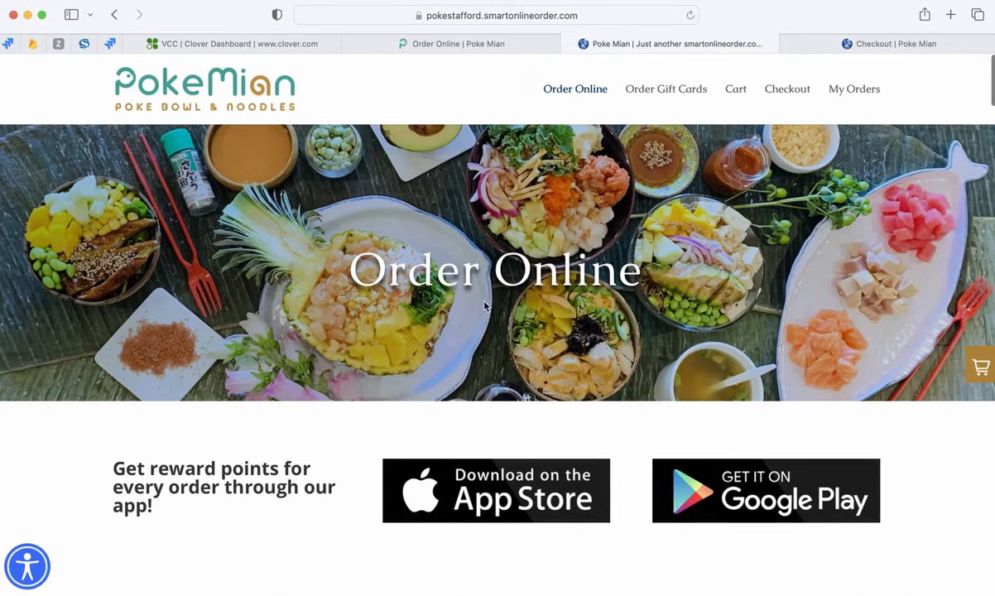
scroll(473, 389, "down", 1)
scroll(473, 389, "down", 10)
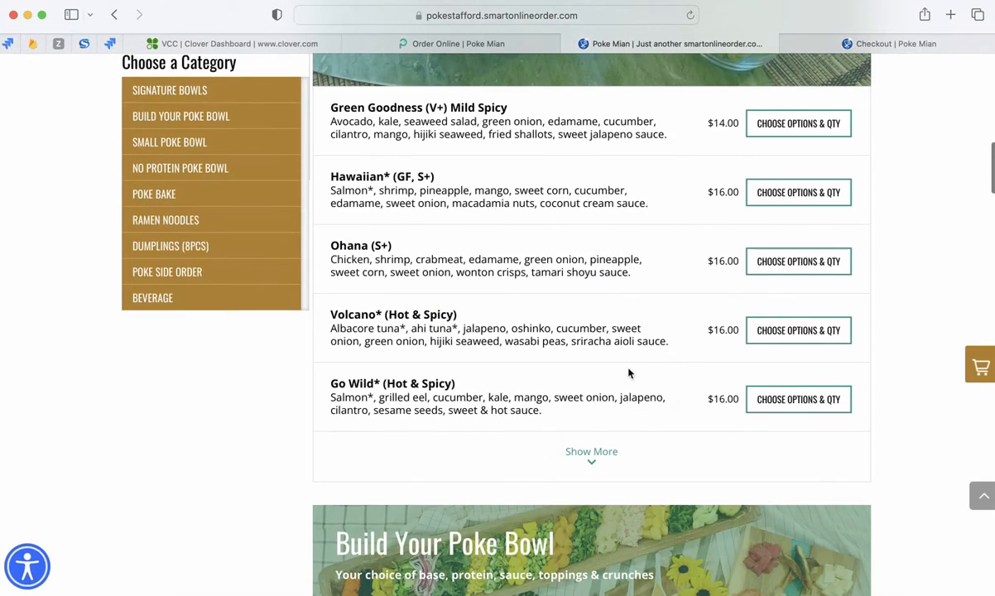
- Examine the Poke Mian checkout page, including its contact, ordering method, credit card payment, tip and special instructions sections
left_click(861, 44)
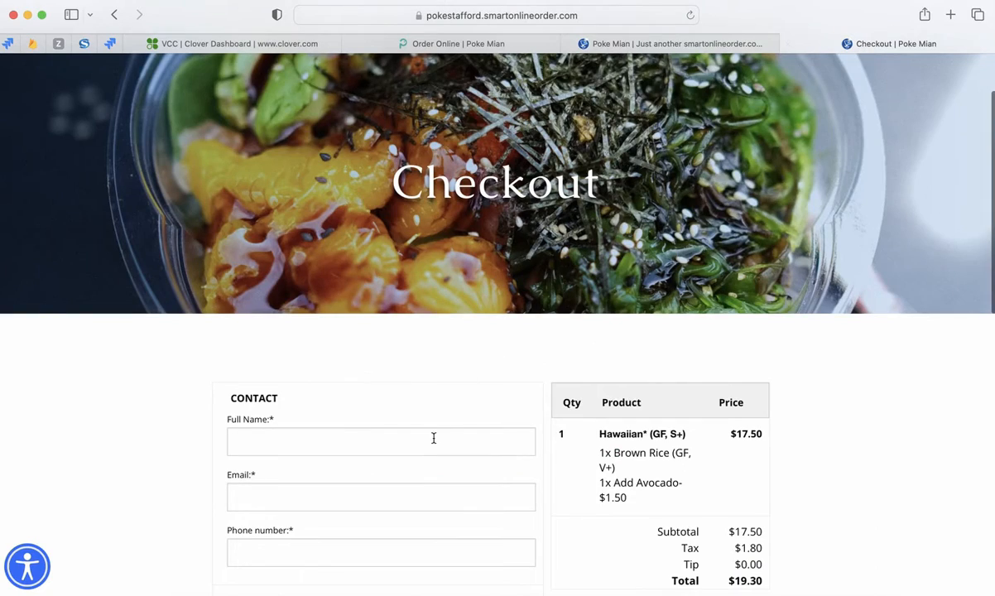
scroll(433, 437, "down", 3)
scroll(351, 452, "down", 4)
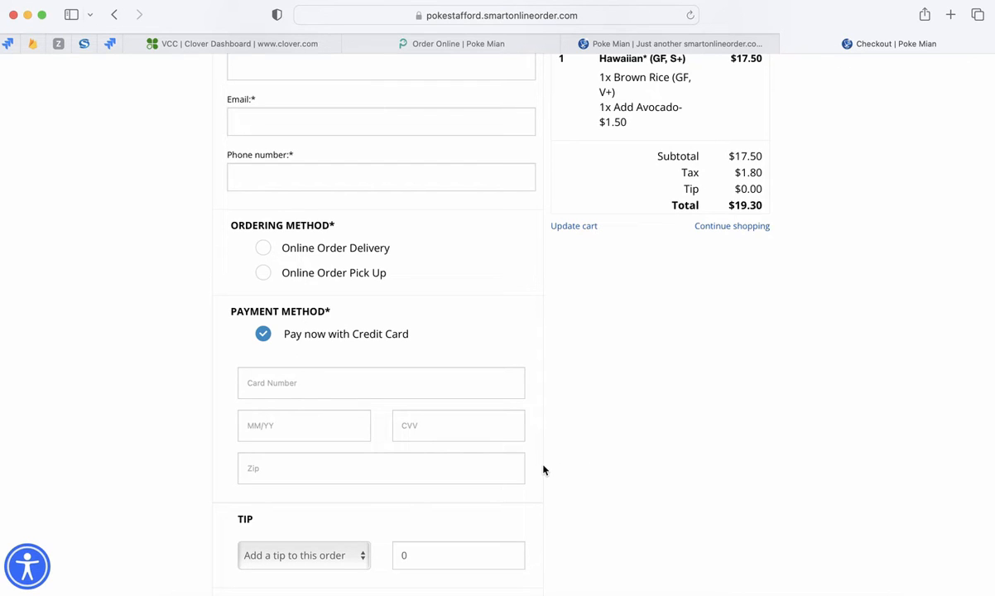
scroll(543, 470, "down", 2)
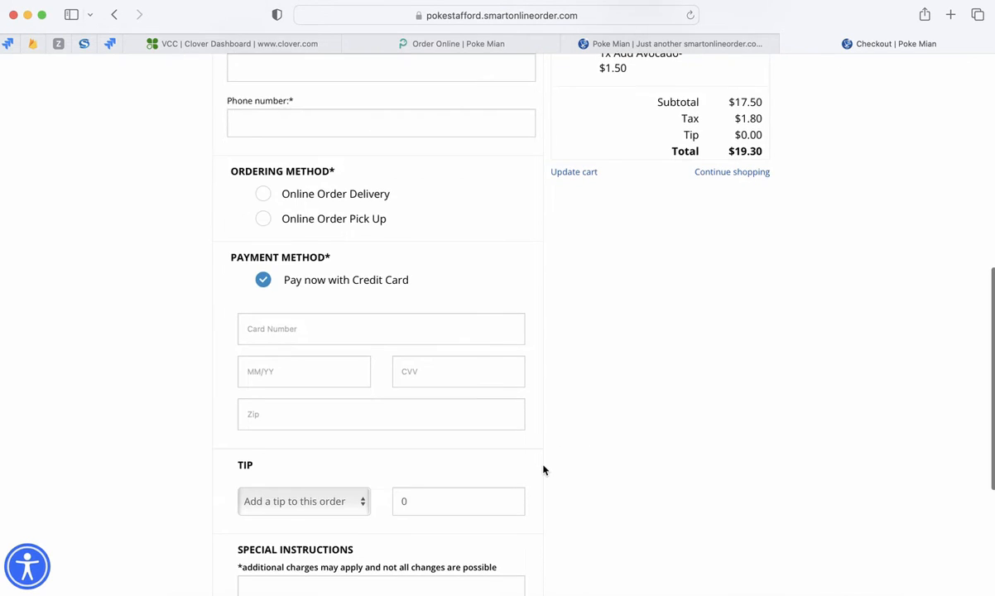
scroll(543, 470, "up", 1)
scroll(543, 470, "down", 3)
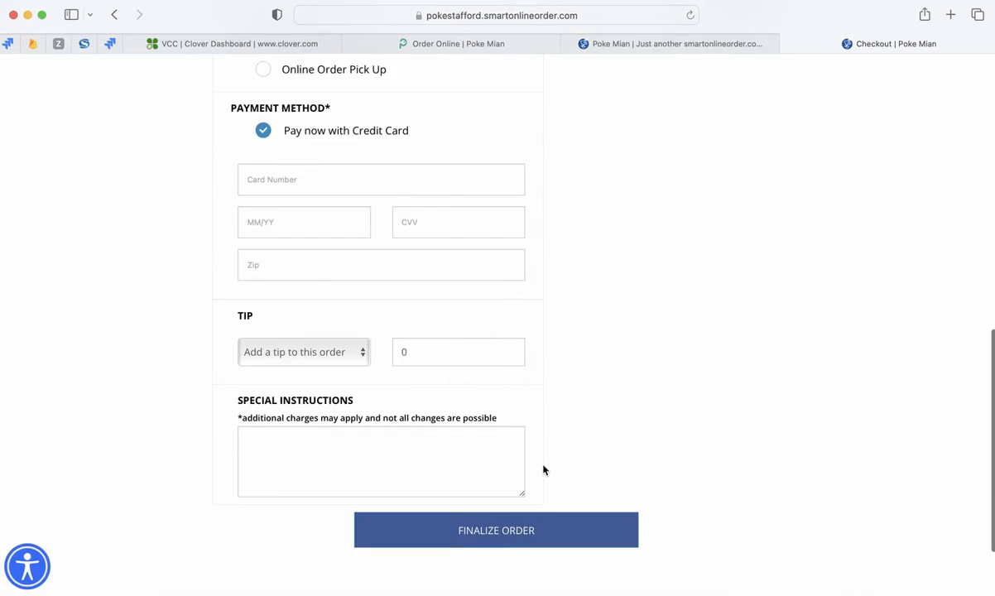
scroll(542, 470, "up", 4)
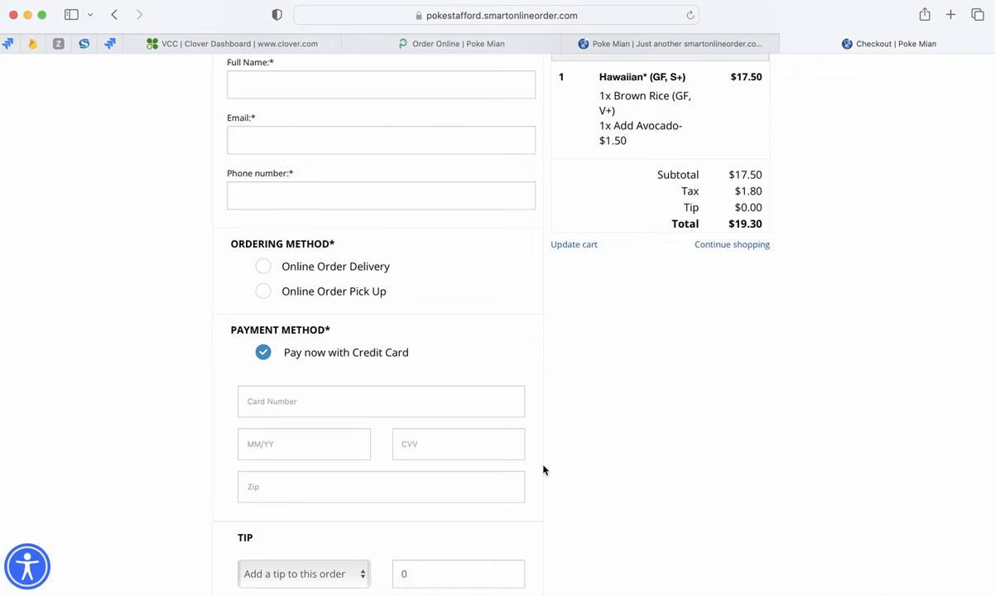
scroll(543, 382, "up", 1)
scroll(543, 382, "down", 3)
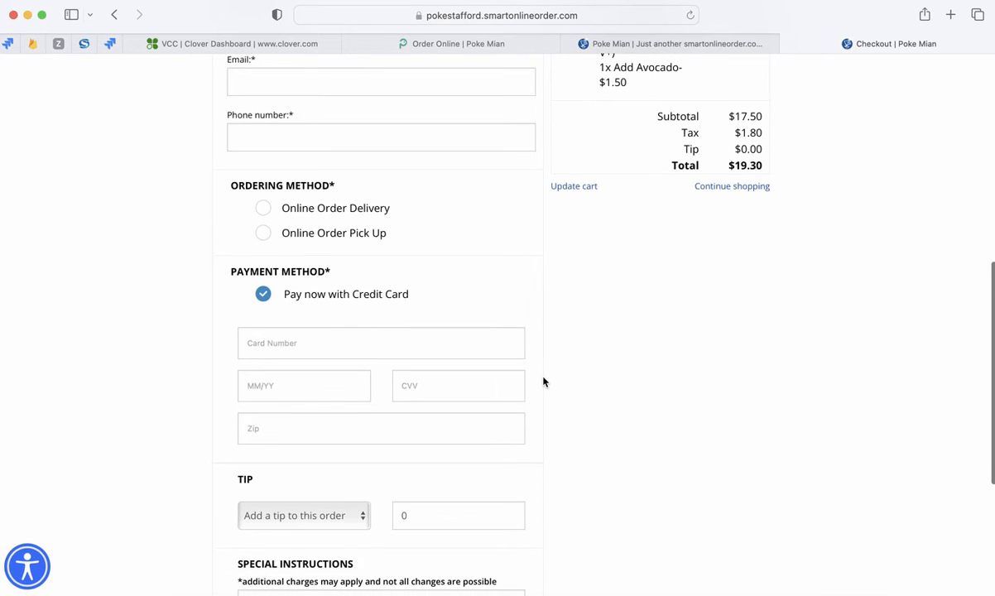
scroll(542, 381, "up", 1)
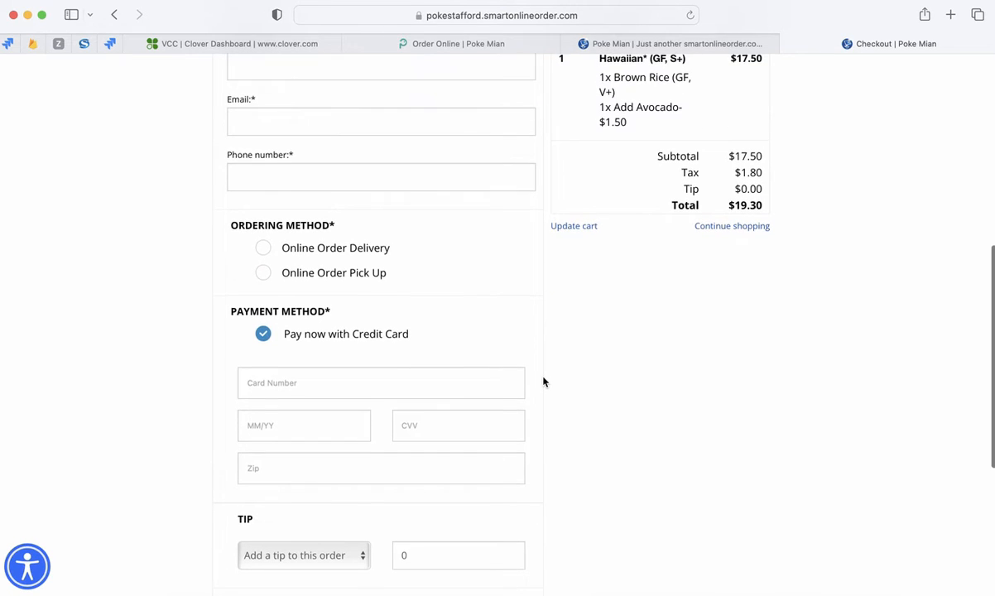
scroll(543, 382, "down", 1)
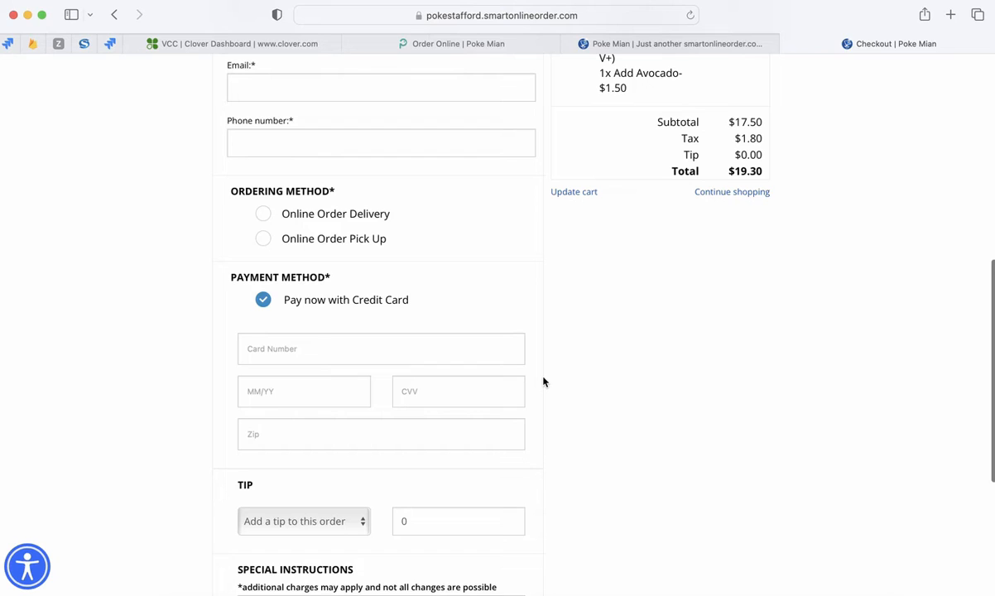
scroll(542, 381, "up", 1)
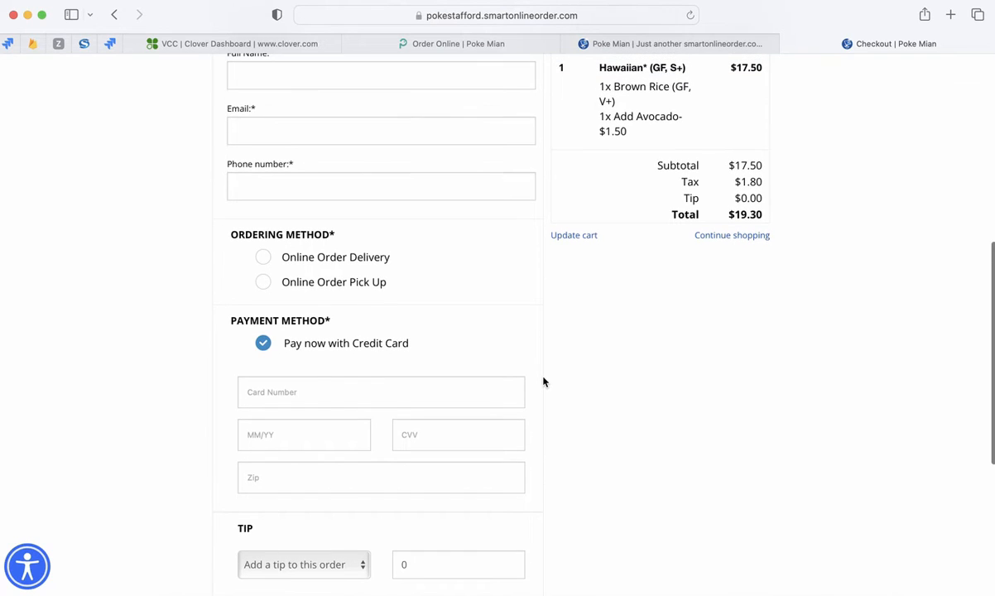
scroll(523, 381, "up", 2)
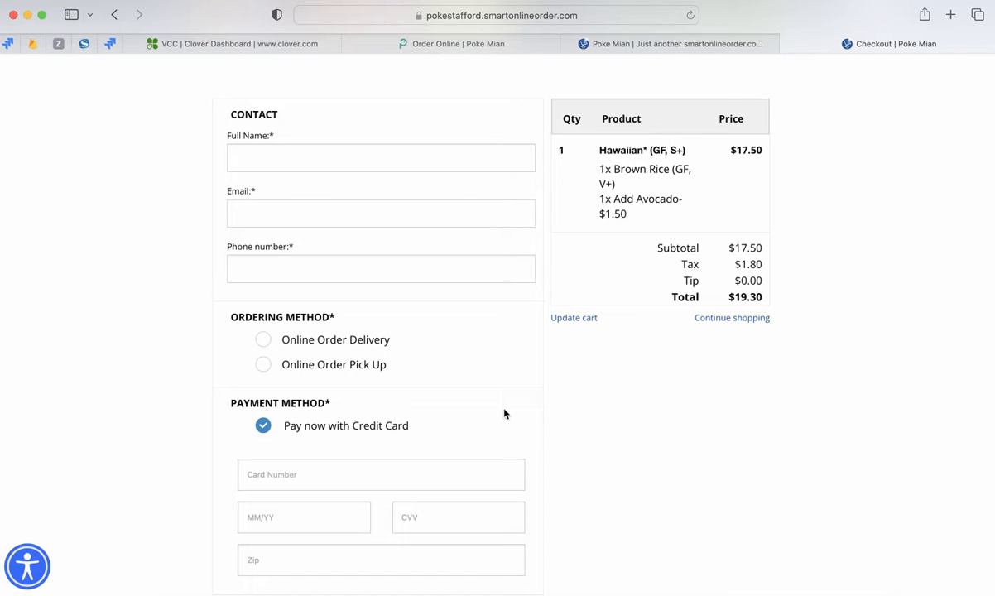
scroll(586, 456, "down", 1)
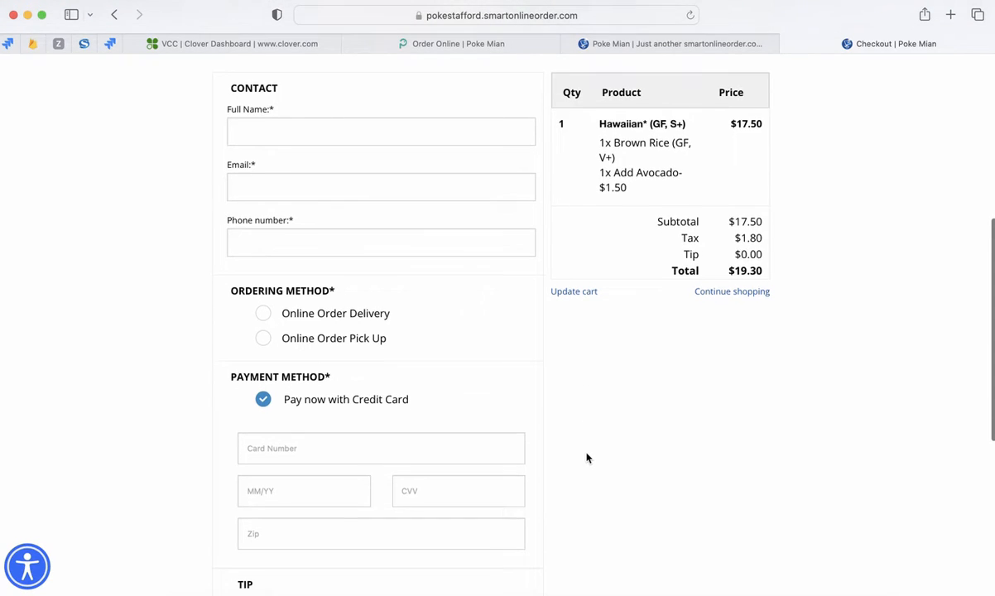
scroll(586, 458, "down", 2)
scroll(586, 458, "up", 1)
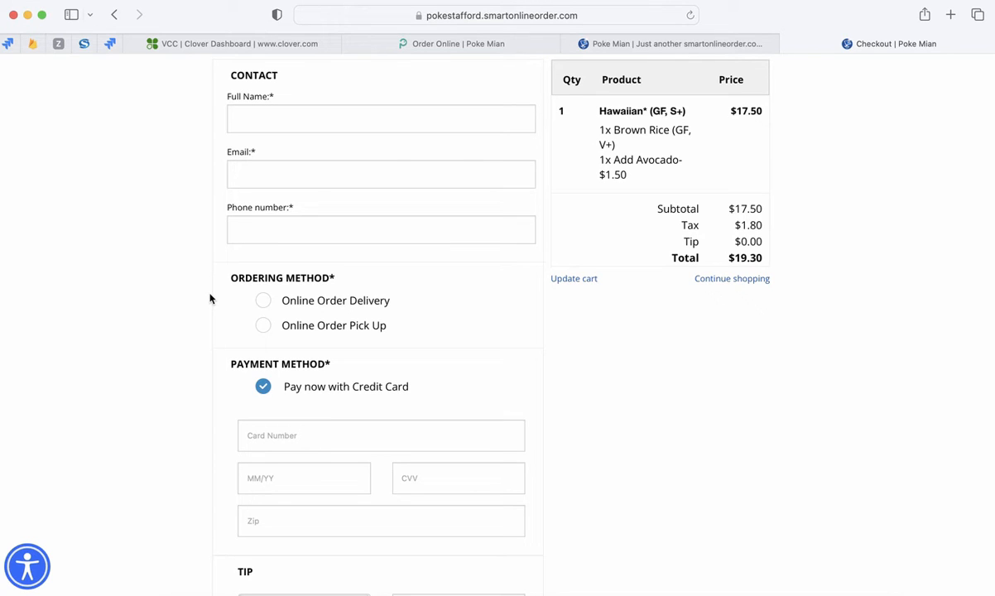
- Return to the Clover dashboard and open the Ecommerce Fraud Tools page from Account & Setup
left_click(223, 46)
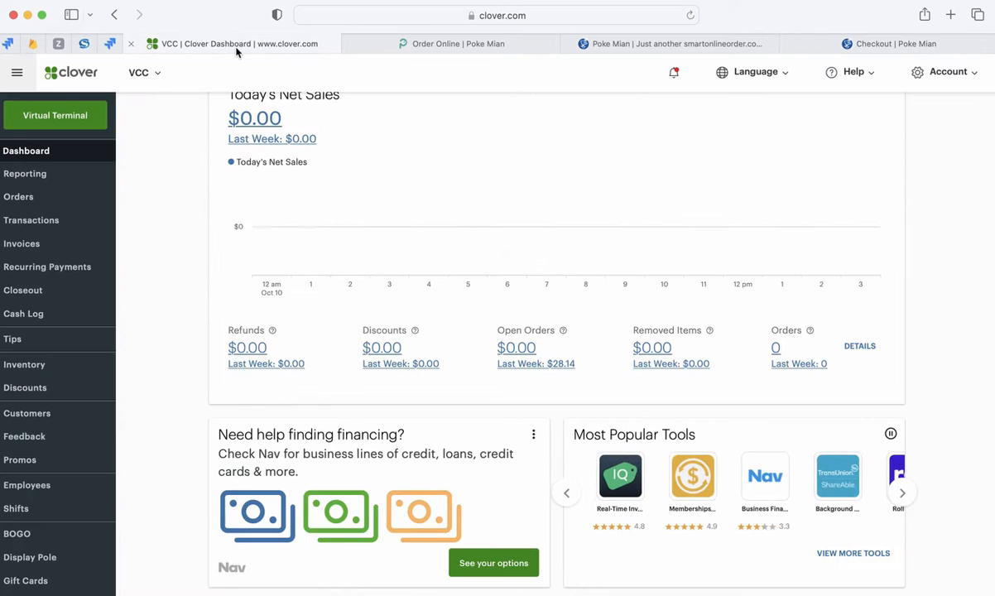
scroll(74, 466, "down", 5)
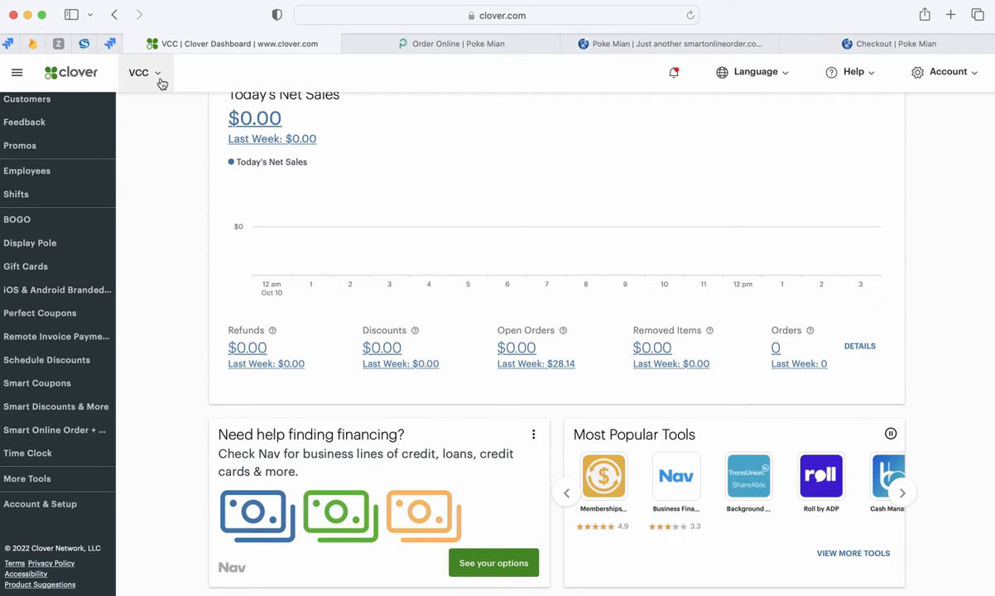
left_click(74, 511)
scroll(166, 500, "down", 5)
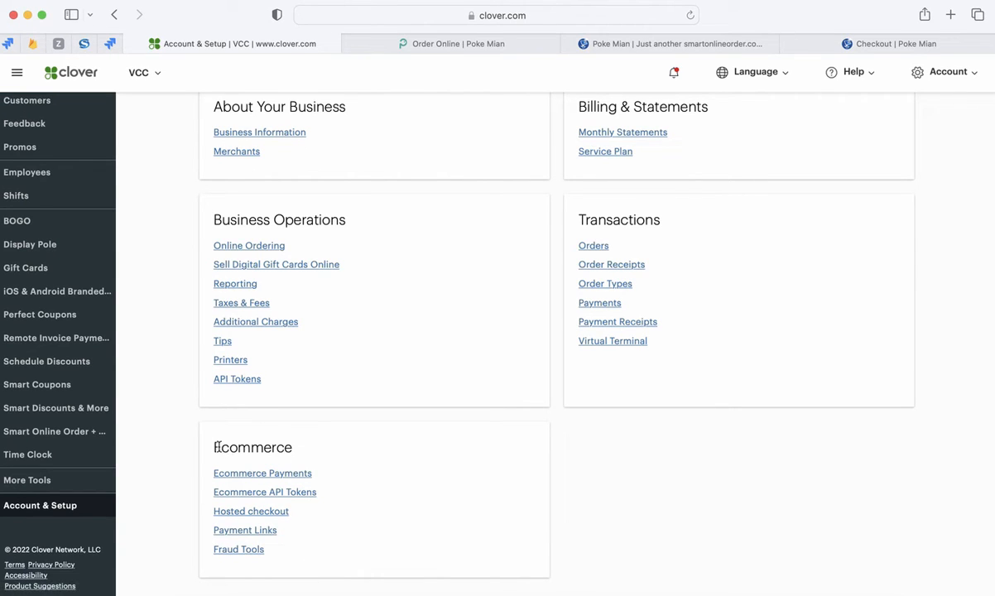
left_click_drag(215, 447, 284, 446)
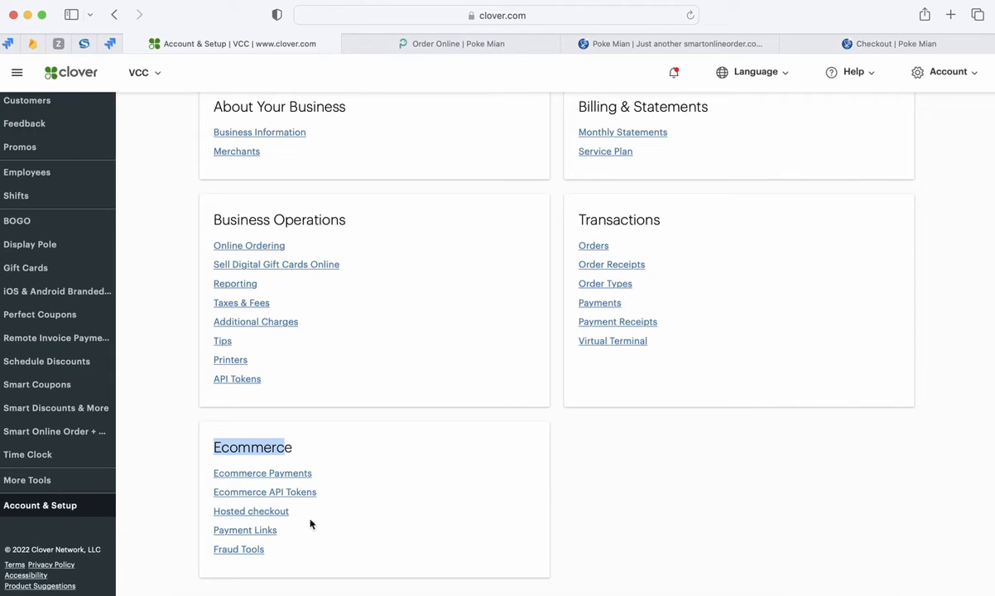
left_click(237, 549)
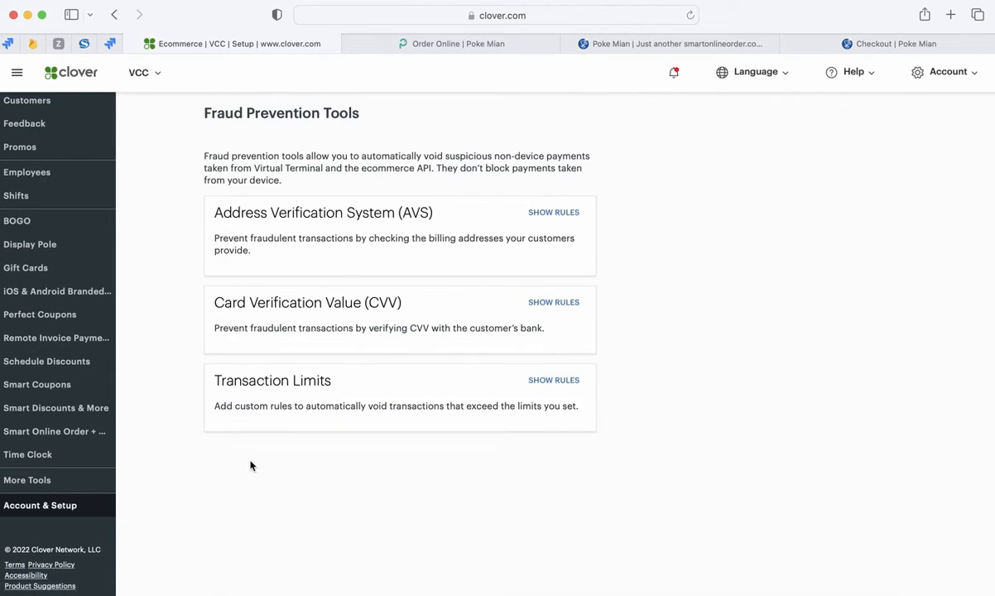
left_click_drag(199, 109, 345, 108)
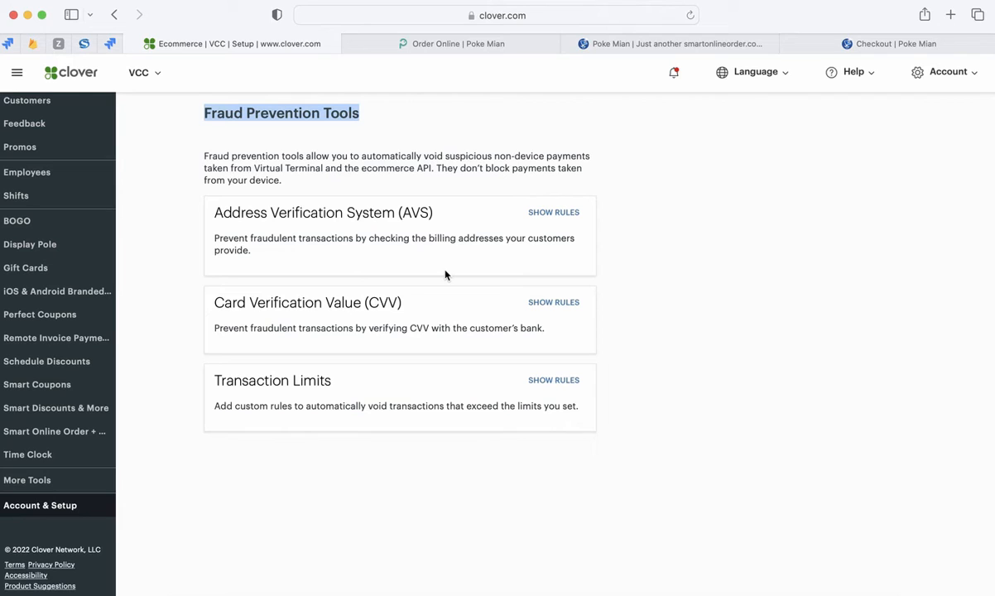
- Show and review the rules for Address Verification System (AVS), Card Verification Value (CVV) and Transaction Limits
left_click(549, 214)
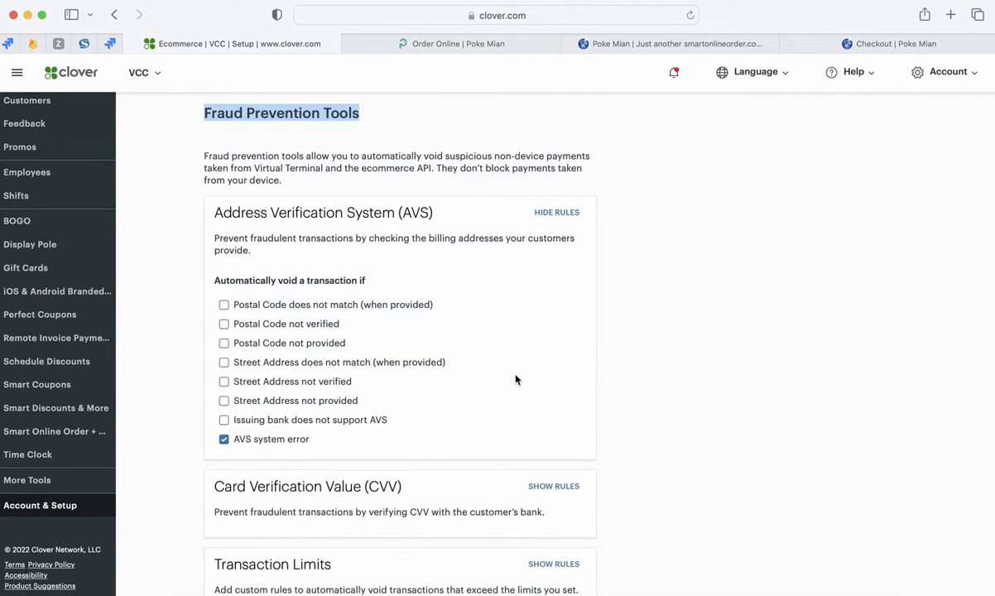
scroll(515, 377, "down", 1)
left_click(550, 455)
scroll(483, 458, "down", 3)
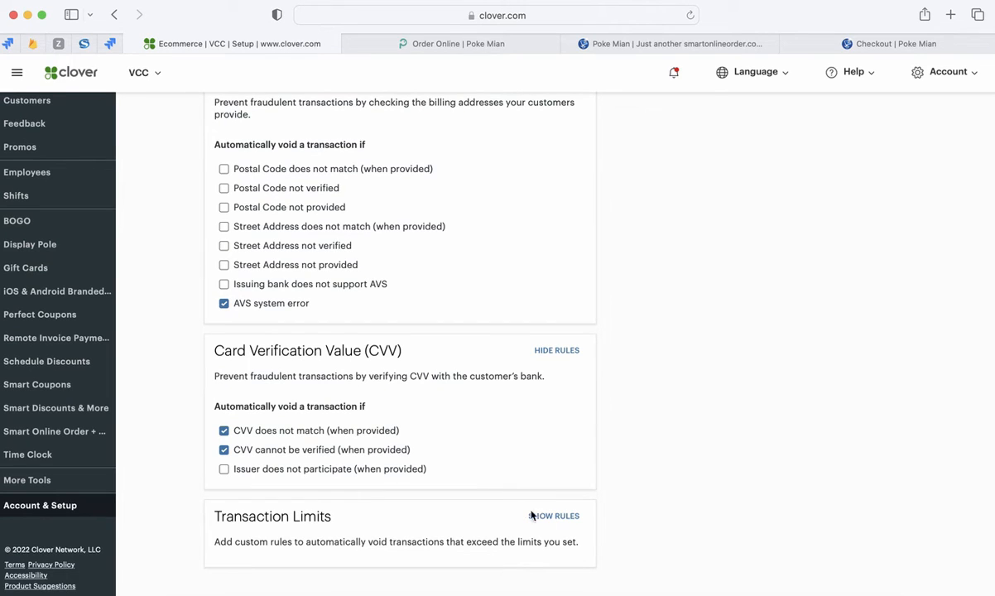
left_click(550, 517)
scroll(487, 500, "down", 1)
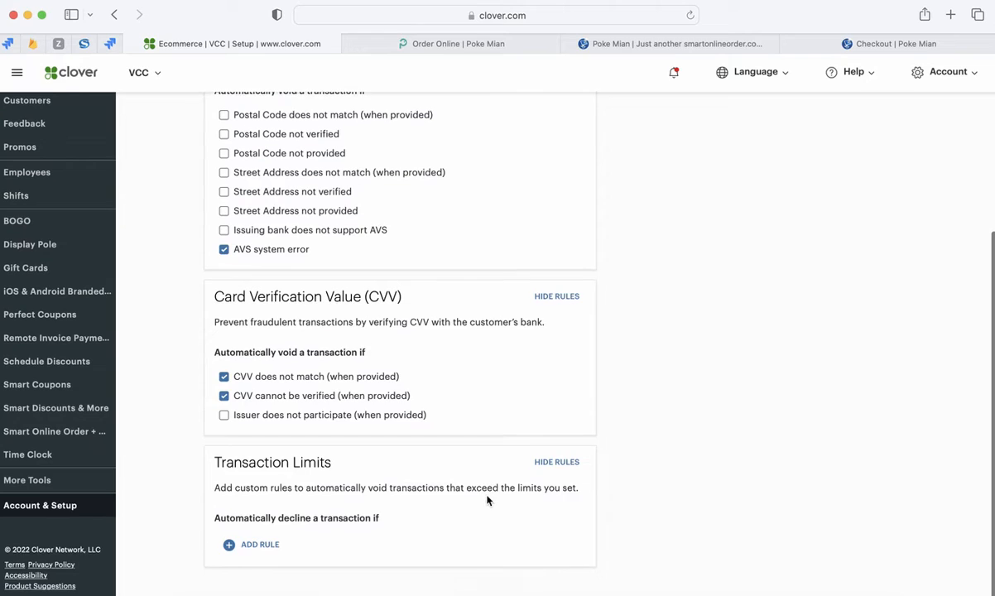
scroll(446, 457, "up", 2)
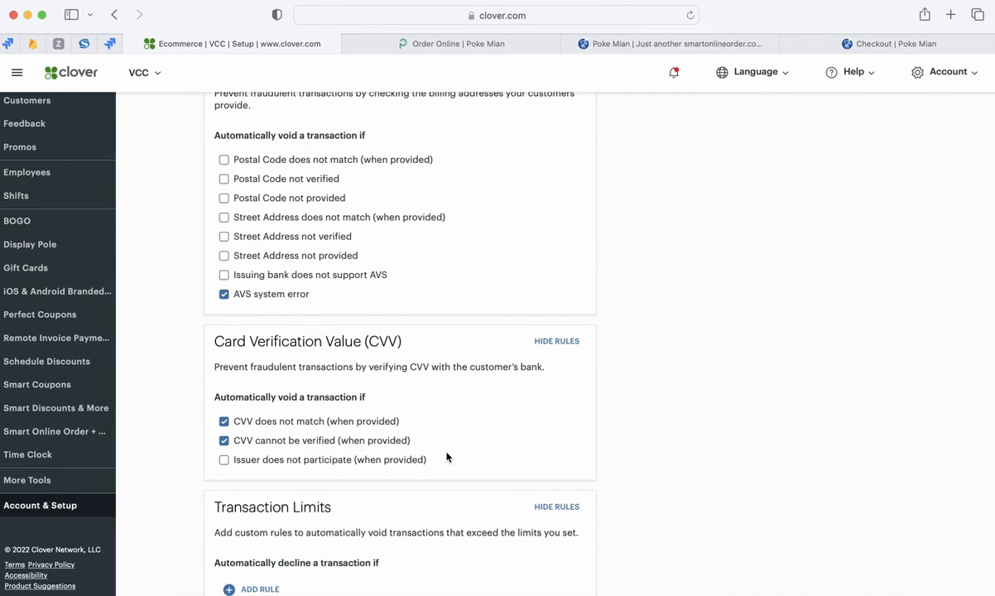
scroll(467, 412, "up", 4)
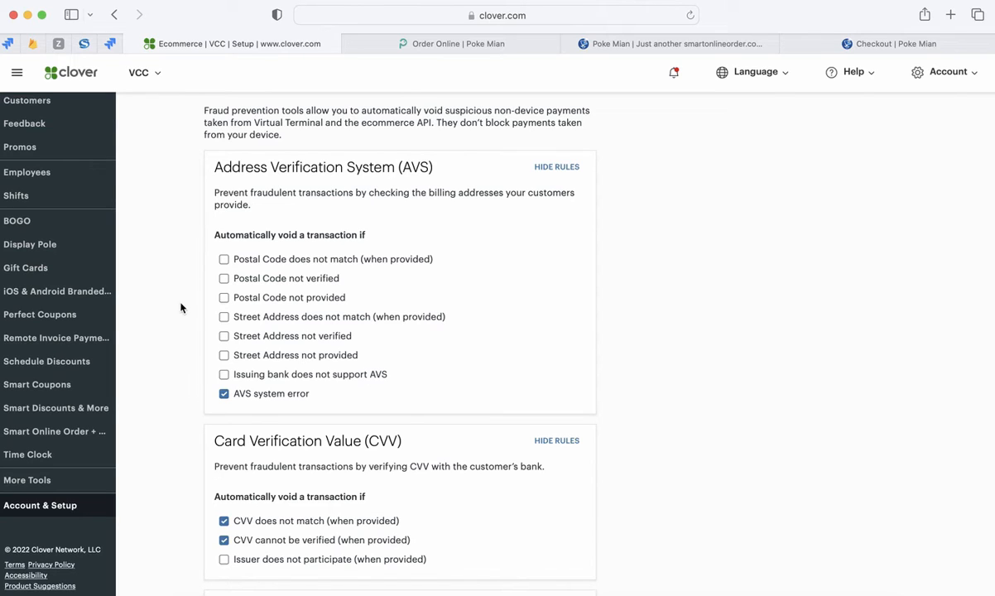
scroll(178, 294, "up", 1)
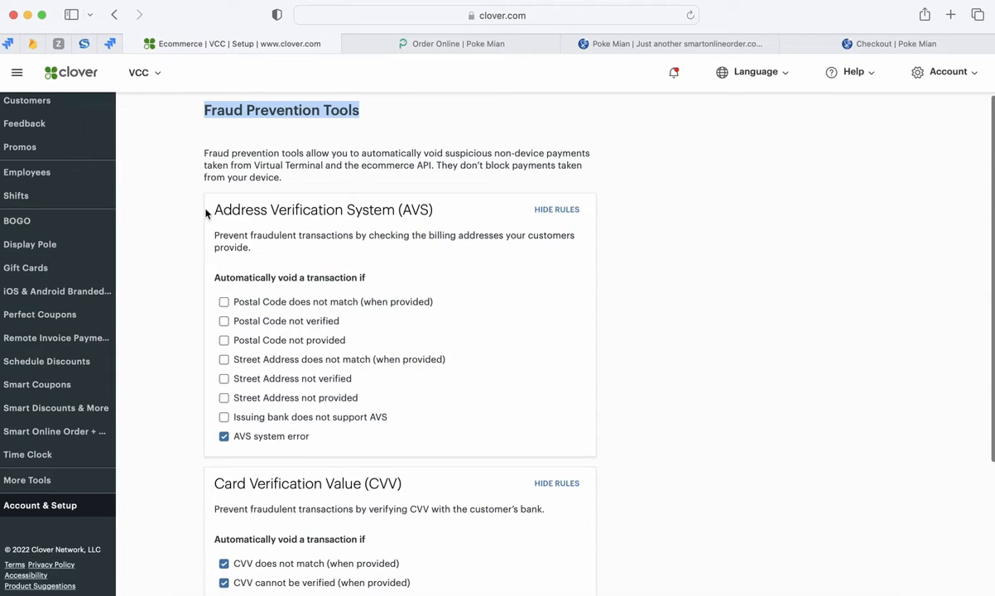
scroll(197, 370, "down", 1)
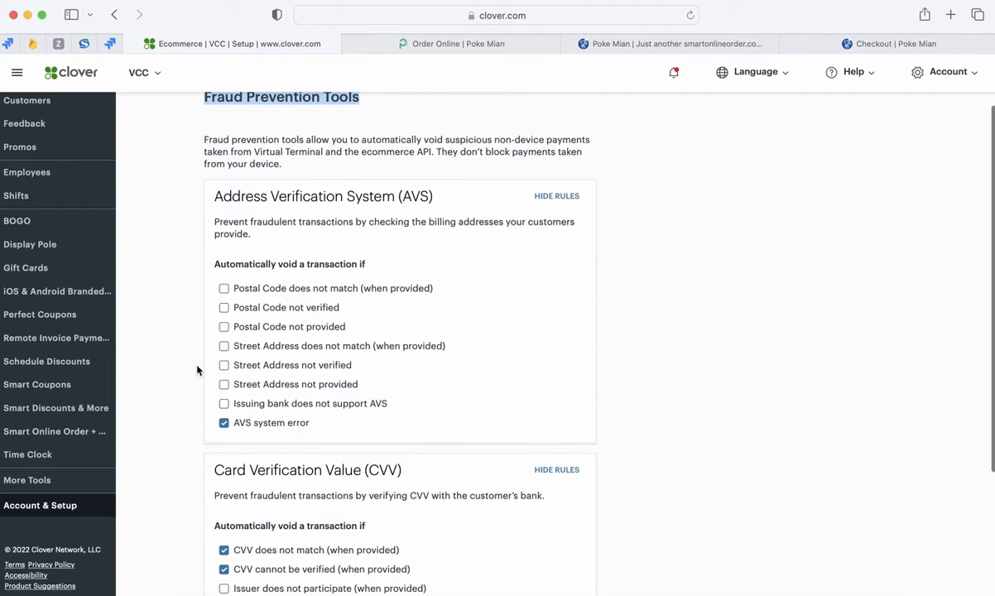
scroll(197, 369, "down", 1)
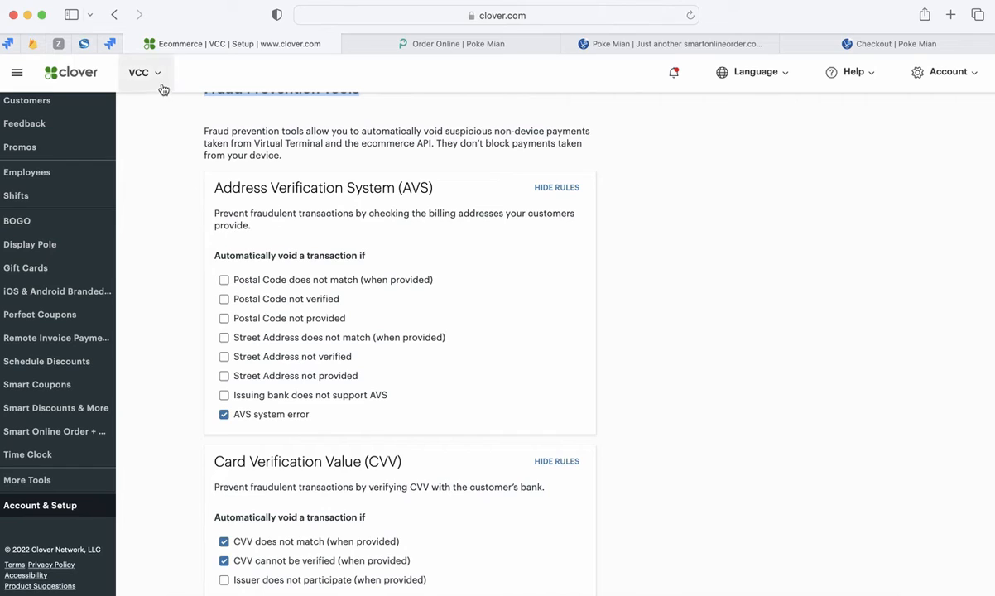
- Check the Poke Mian checkout and location pages, and switch the Clover dashboard to the Poke Mian Stafford merchant
left_click(870, 50)
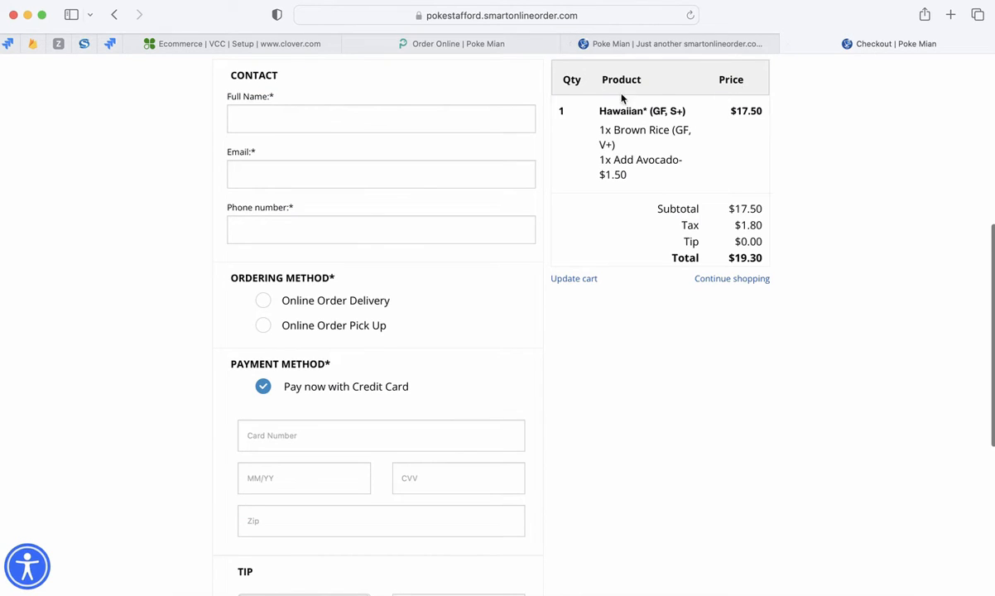
left_click(463, 44)
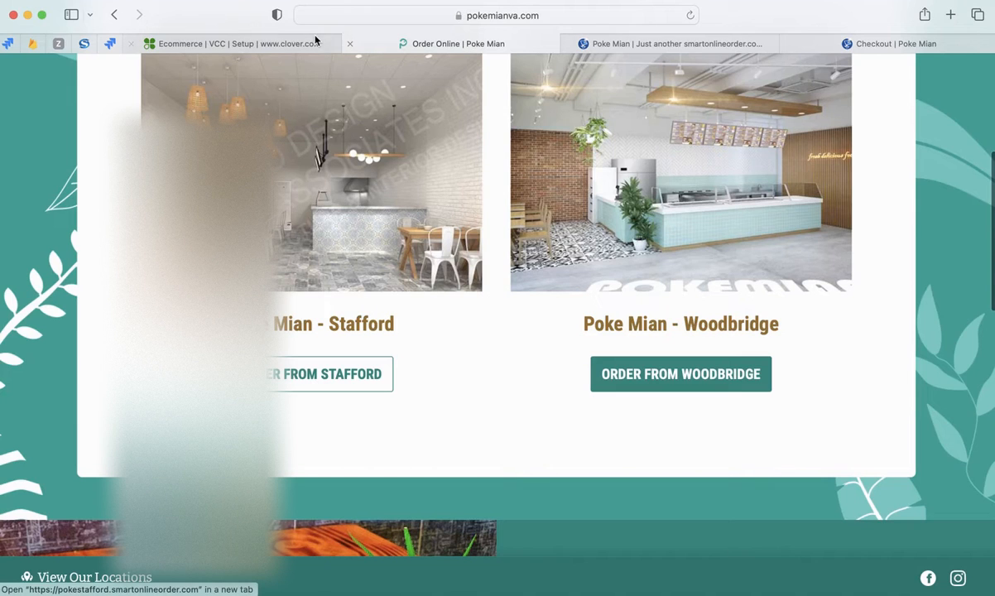
left_click(274, 44)
left_click(157, 73)
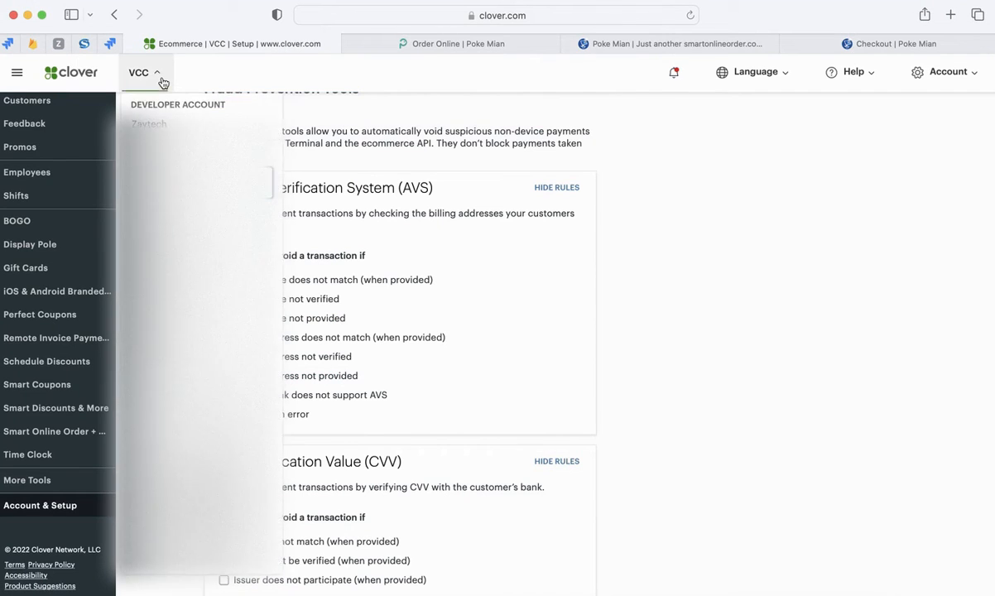
scroll(164, 454, "down", 10)
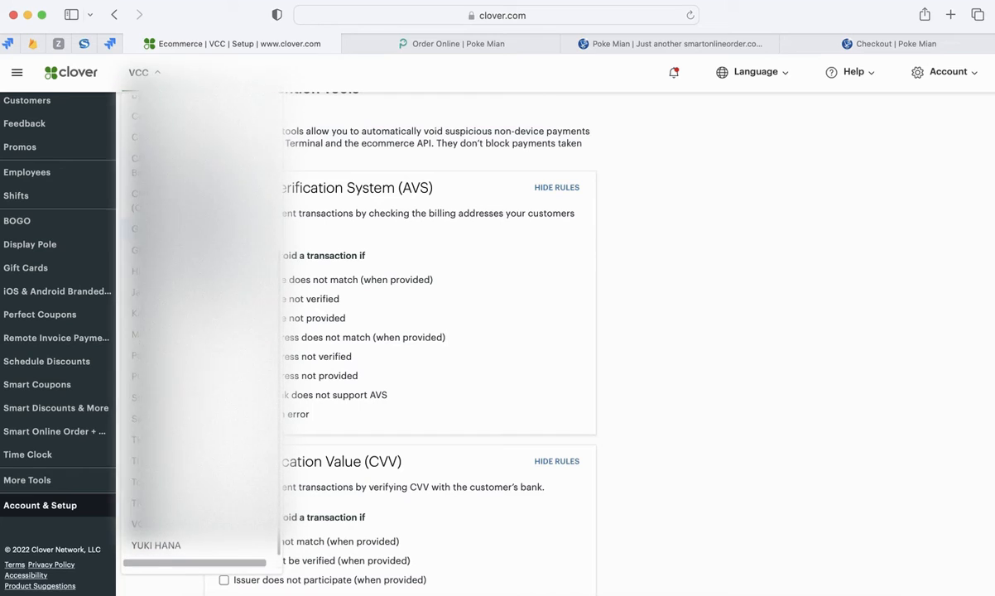
left_click(166, 447)
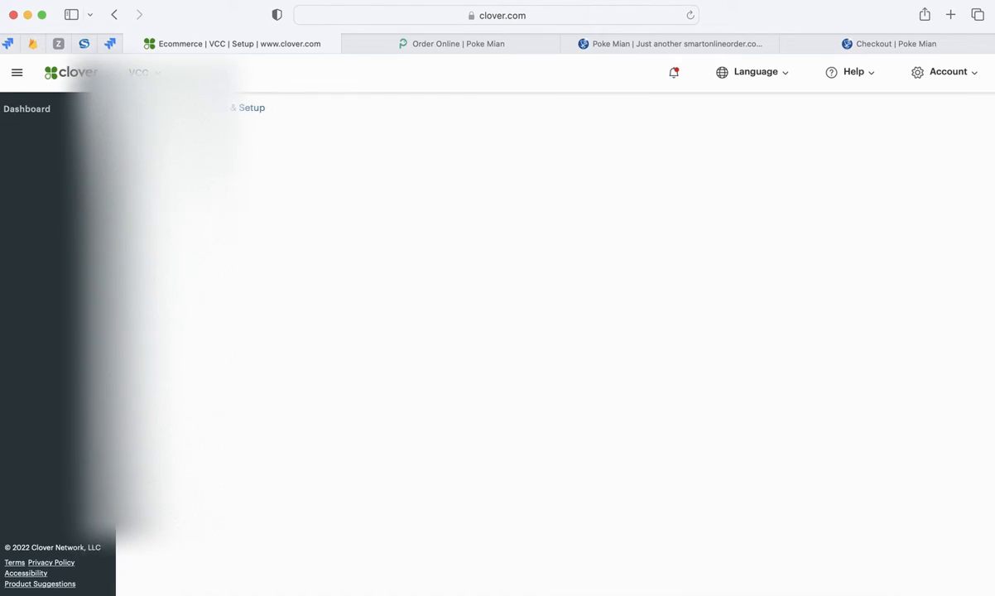
- Switch the Clover dashboard from Poke Mian Stafford to another merchant in the merchant list
left_click(156, 80)
scroll(198, 331, "down", 10)
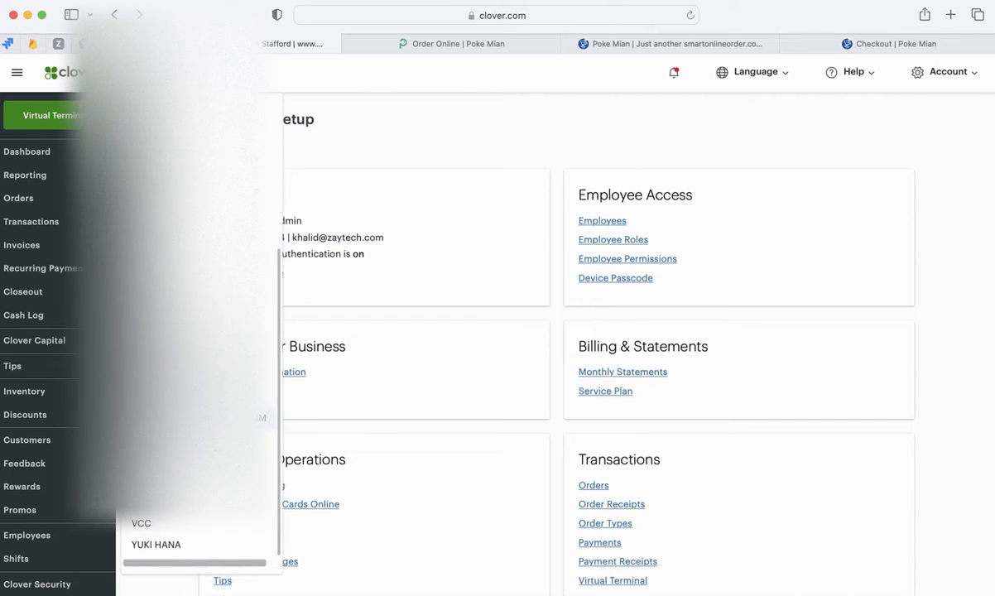
left_click(196, 377)
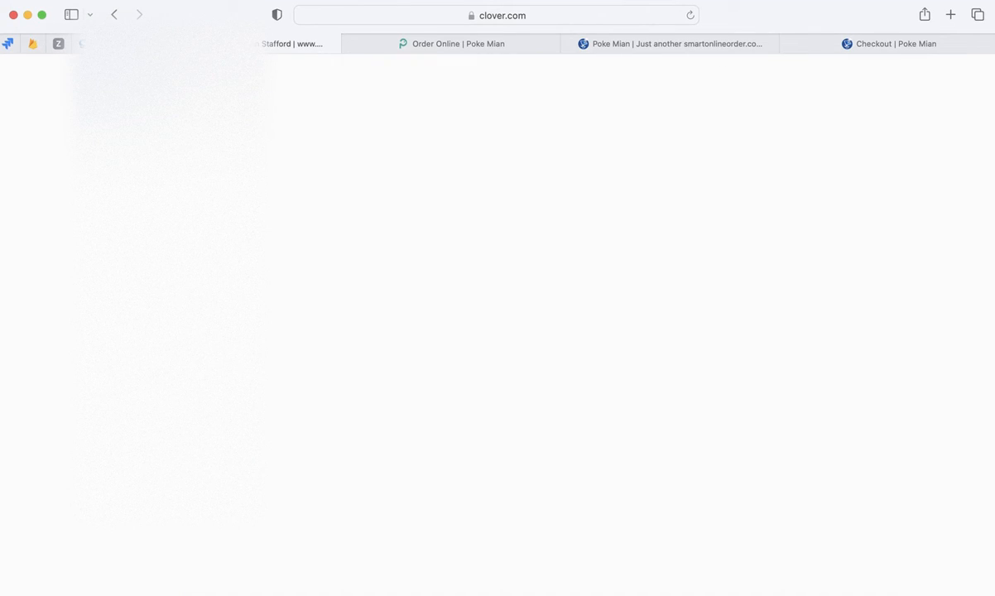
- Open the ecommerce Fraud Tools page from Account & Setup for the Poke Mian Stafford merchant
scroll(50, 414, "down", 4)
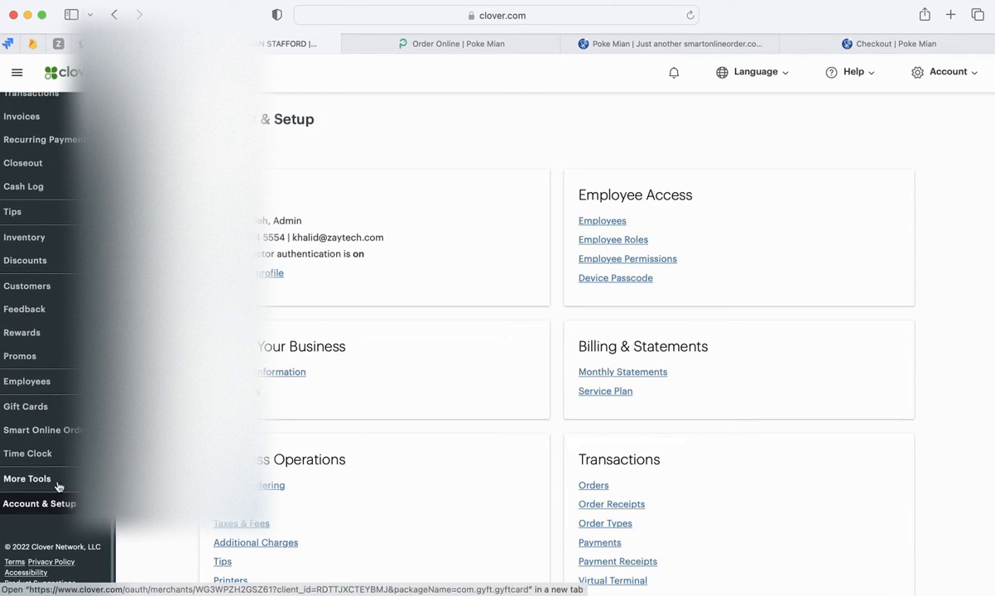
scroll(180, 519, "down", 5)
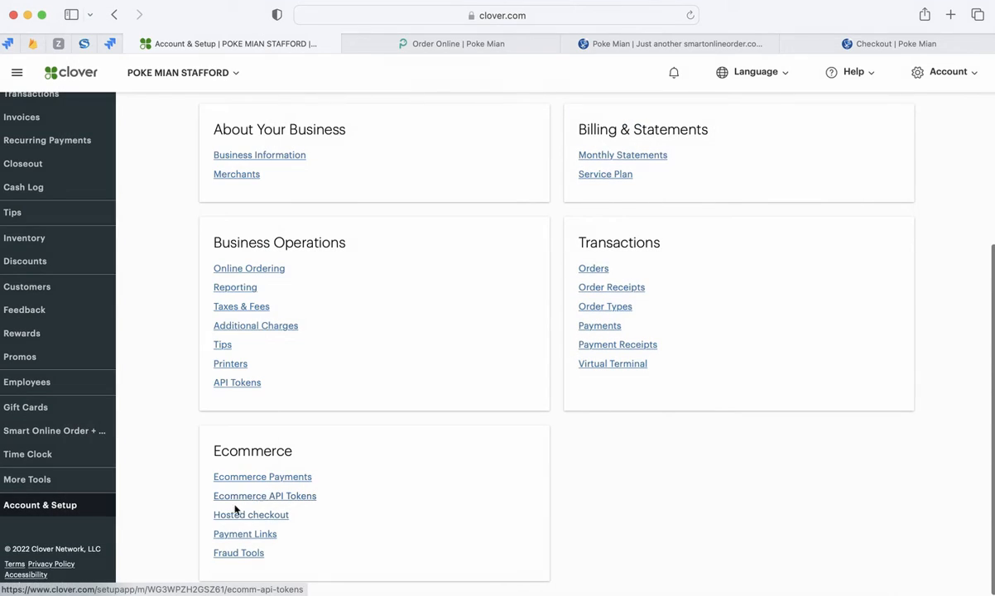
left_click(235, 554)
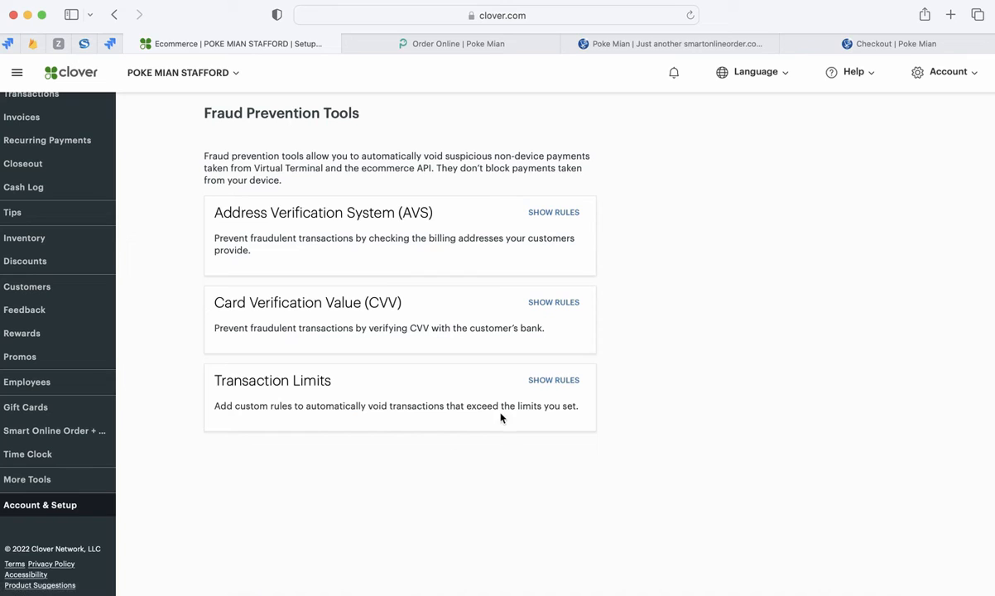
- Check the contact and card payment fields on the Poke Mian checkout page, and return to Clover's Fraud Prevention Tools
left_click(794, 44)
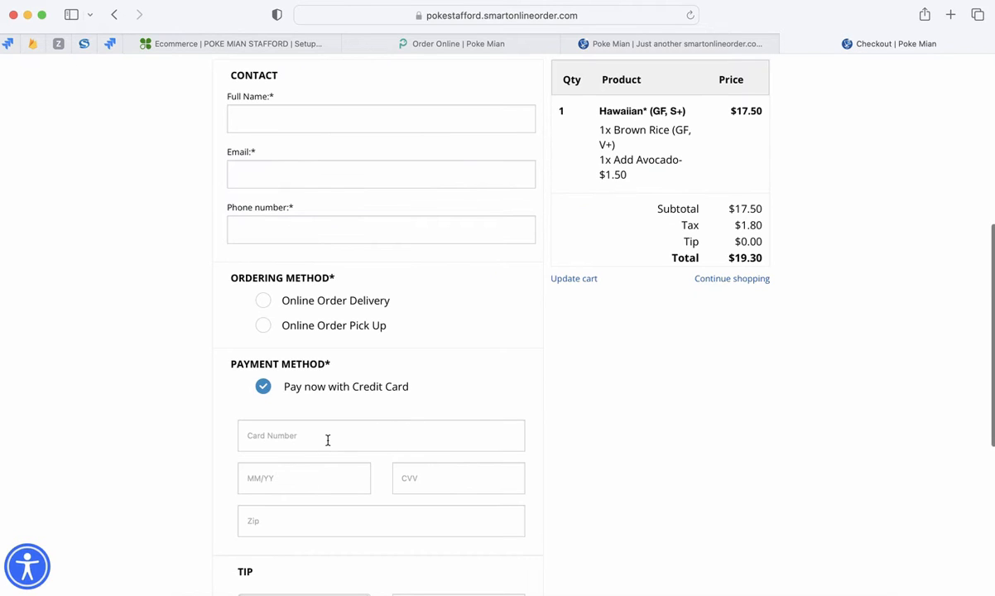
scroll(262, 469, "down", 2)
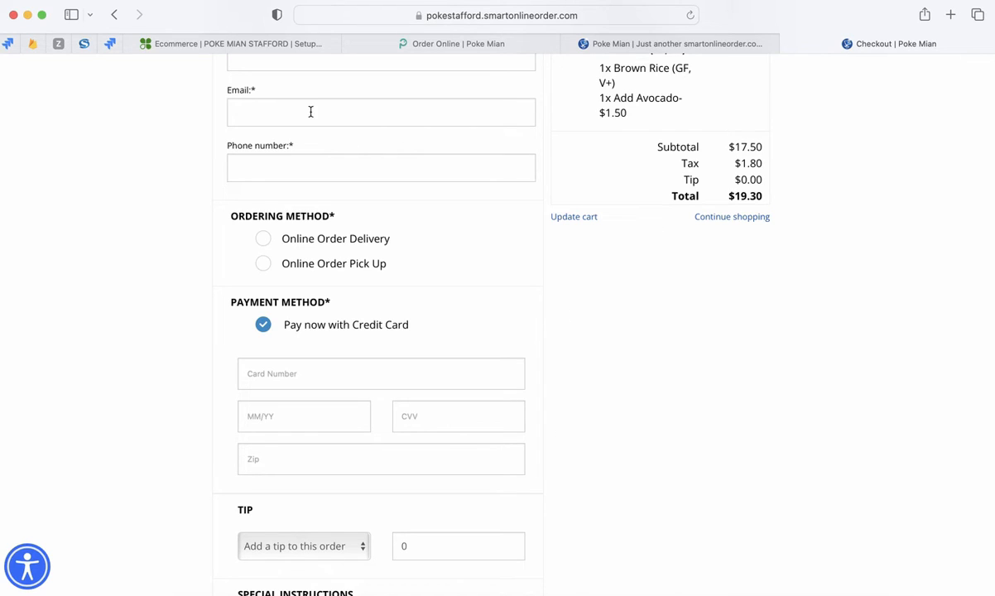
left_click(291, 48)
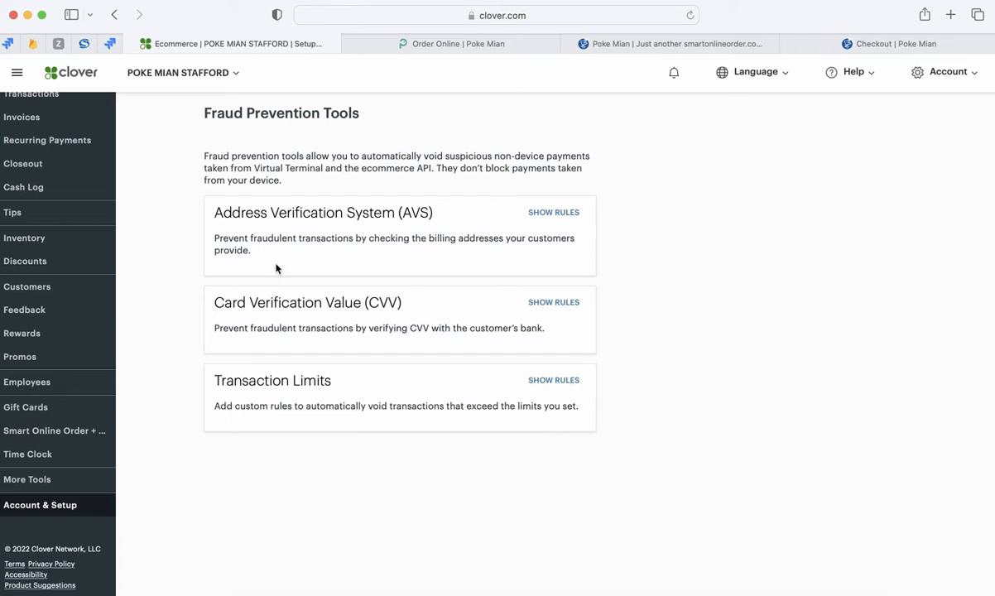
- Enable the AVS void rules for postal code not verified or not provided, and street address not matching, not verified or not provided
left_click(552, 213)
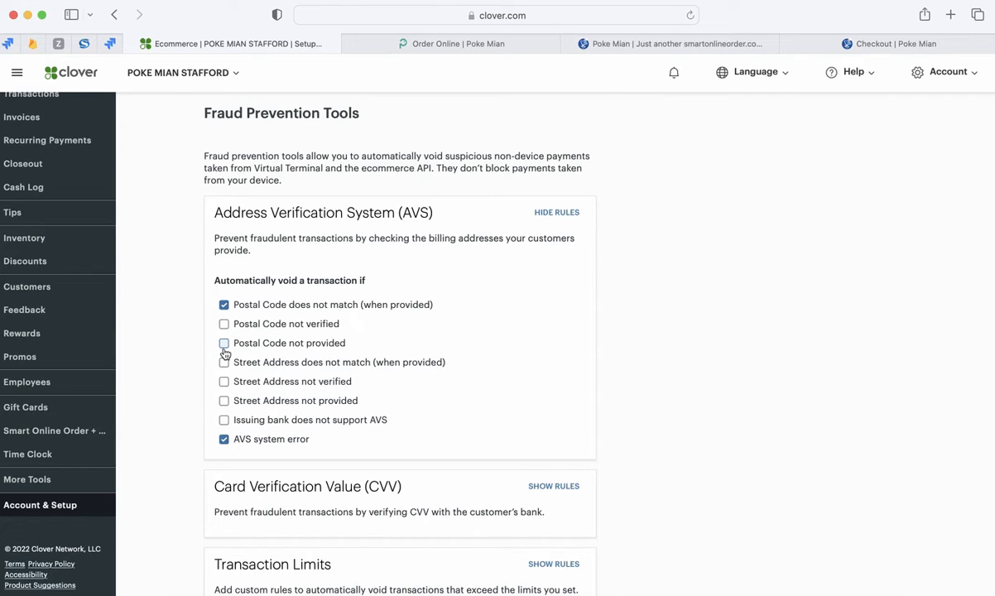
left_click(223, 324)
left_click(224, 344)
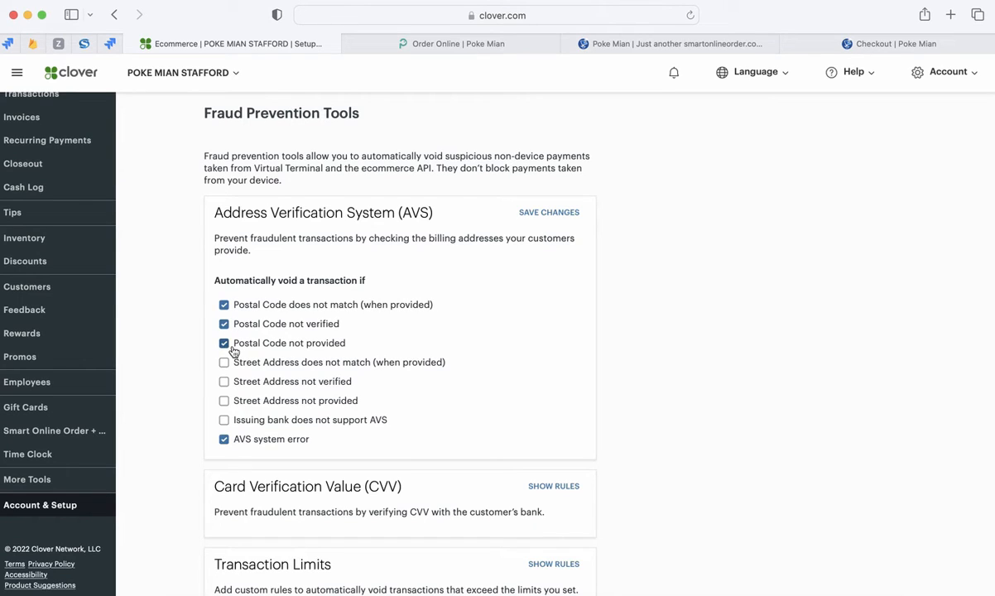
left_click(224, 380)
left_click(225, 363)
left_click(268, 406)
- Show and review the rules for Card Verification Value (CVV) and Transaction Limits
scroll(560, 459, "down", 1)
scroll(613, 464, "down", 1)
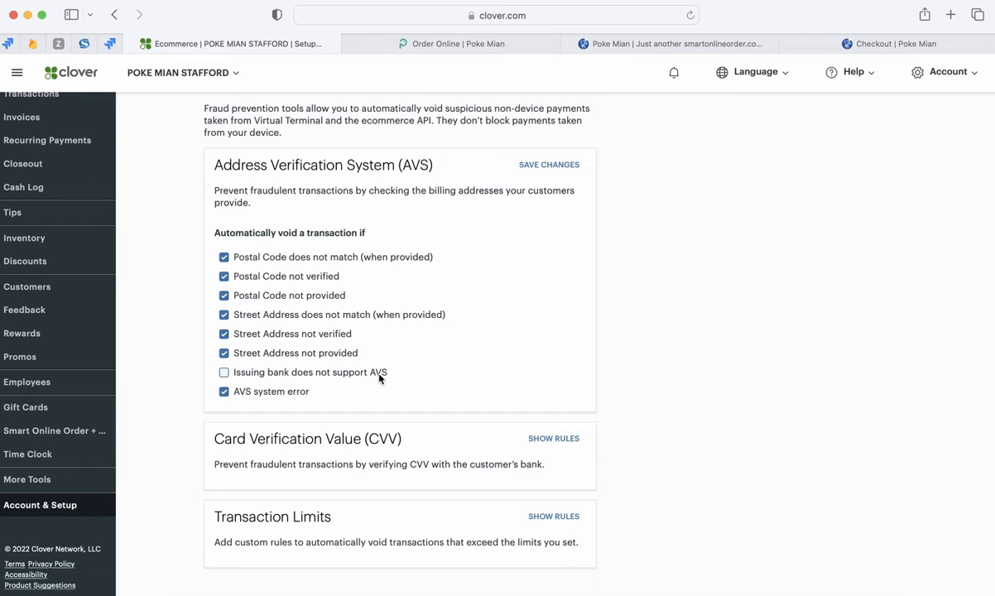
left_click(547, 439)
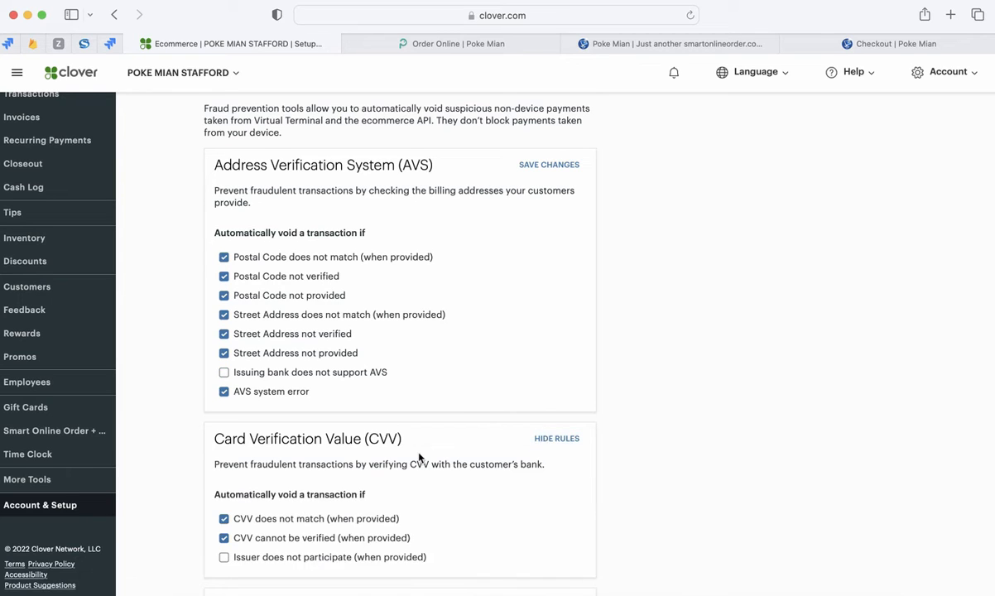
scroll(393, 424, "down", 2)
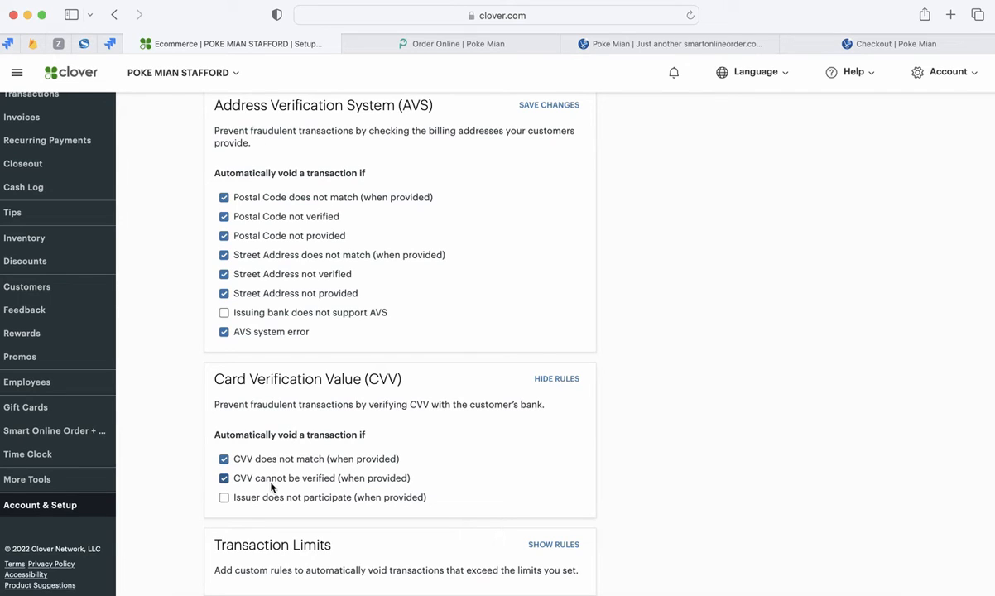
scroll(291, 510, "down", 2)
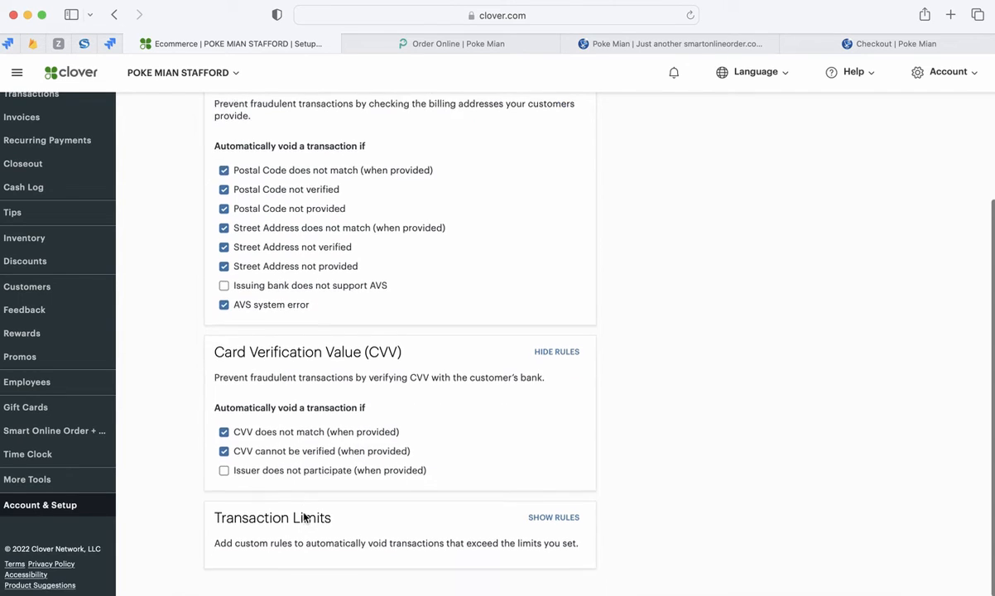
left_click(549, 515)
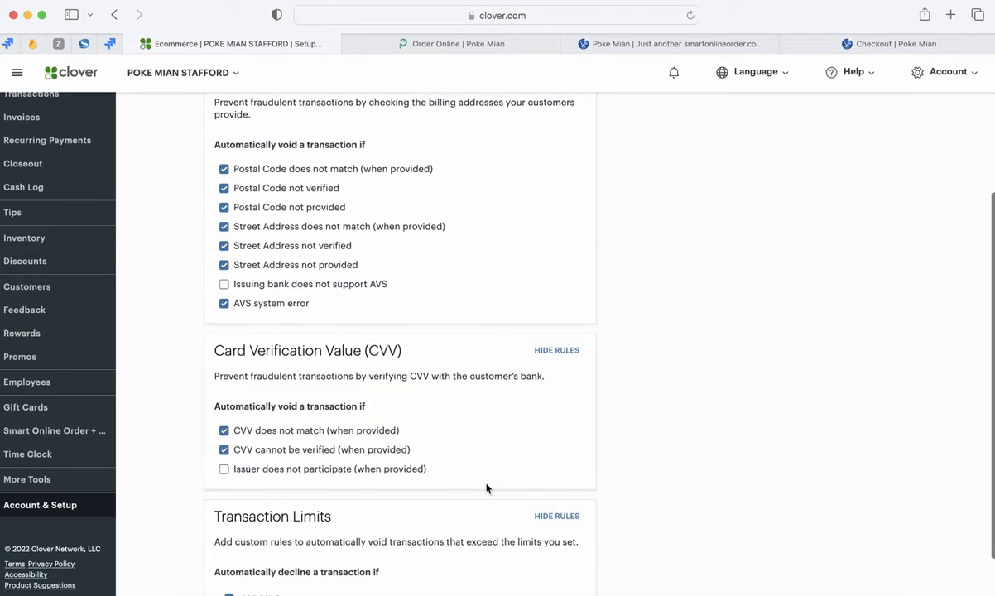
scroll(478, 465, "down", 2)
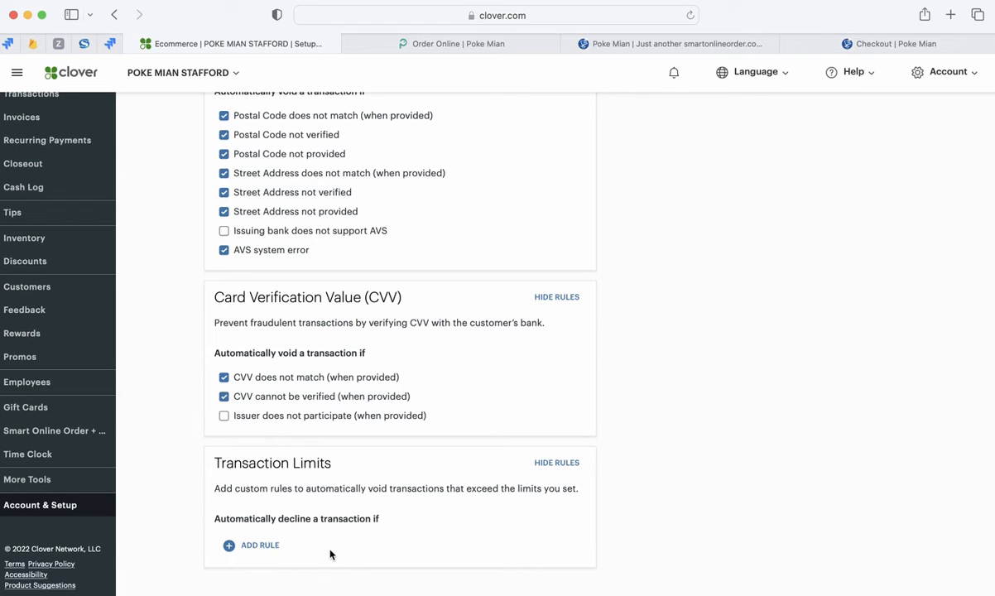
- Start a new transaction limit rule and examine the available conditions for automatically declining a transaction
left_click(262, 546)
left_click(443, 215)
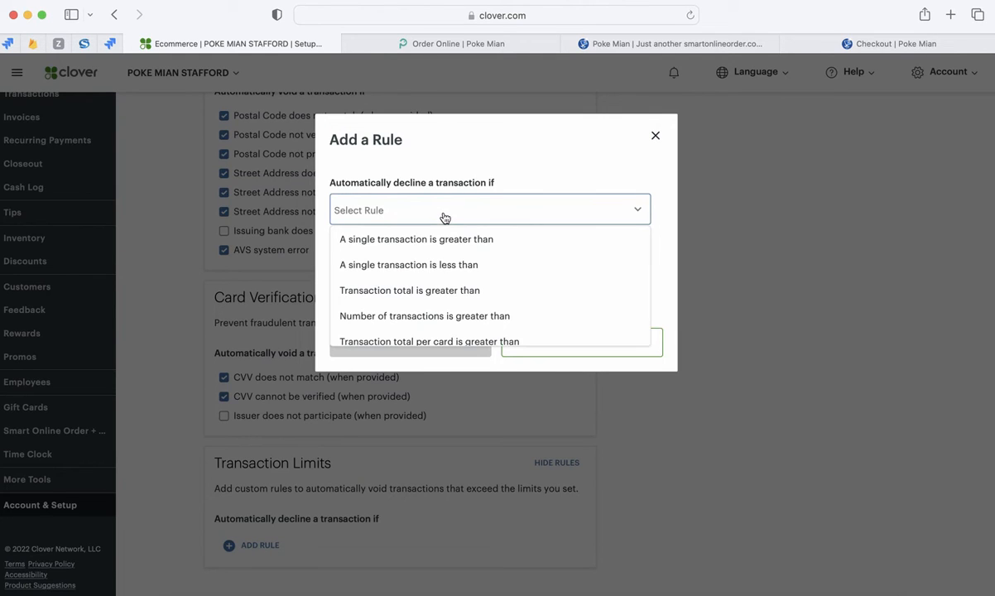
left_click(437, 241)
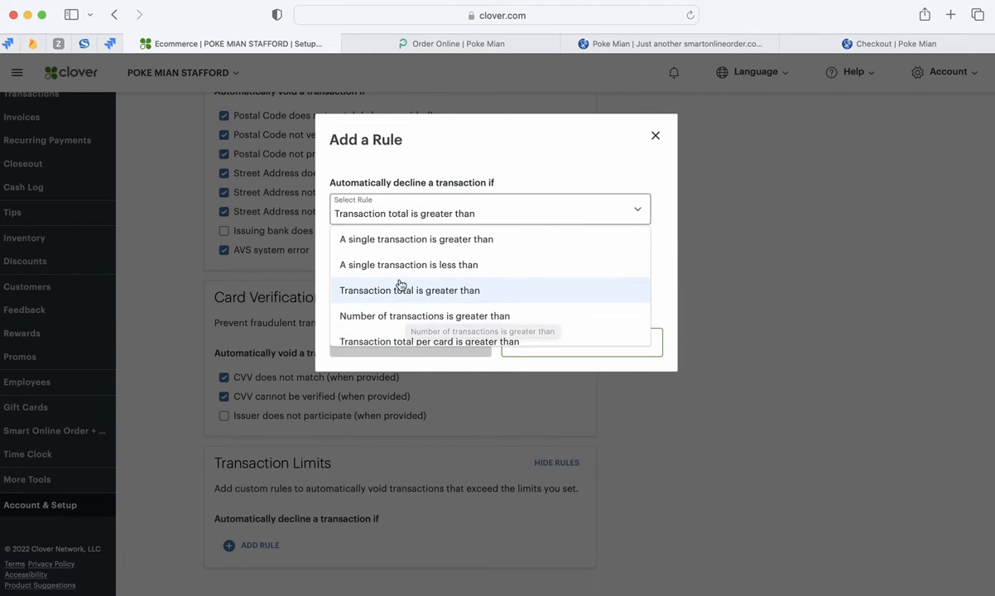
scroll(390, 289, "down", 1)
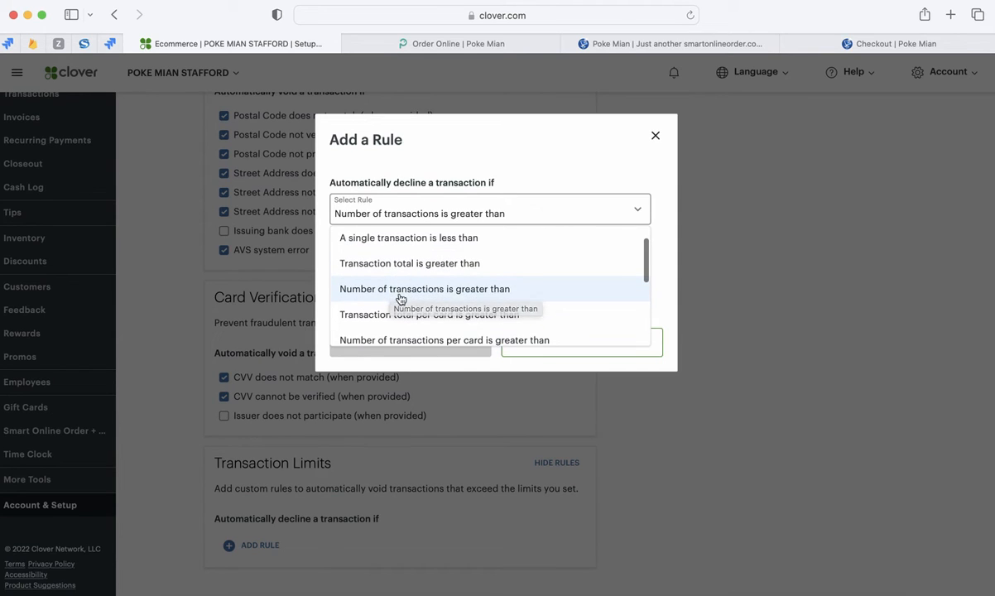
scroll(388, 294, "down", 3)
scroll(384, 303, "down", 4)
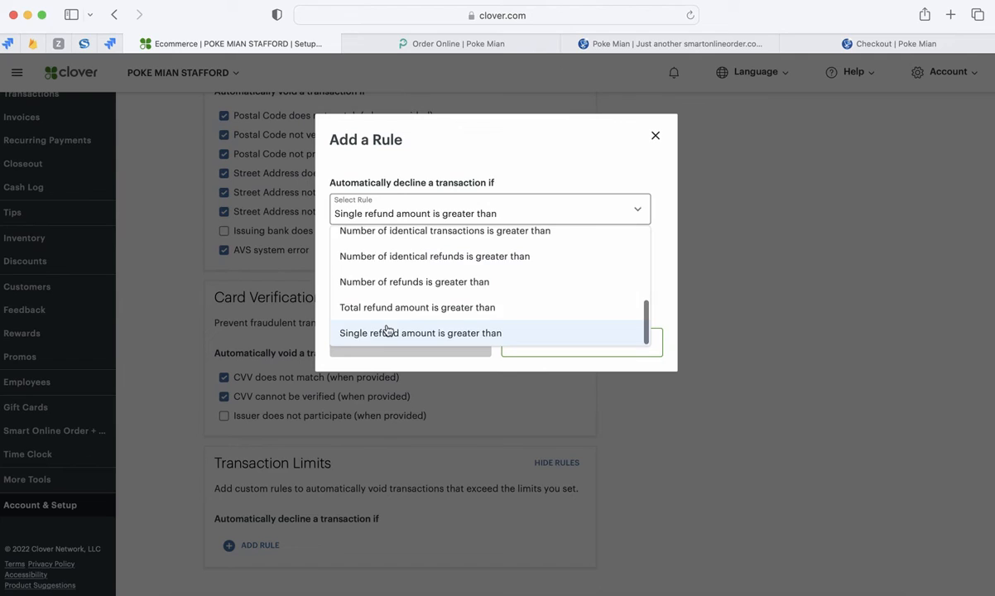
scroll(389, 315, "up", 6)
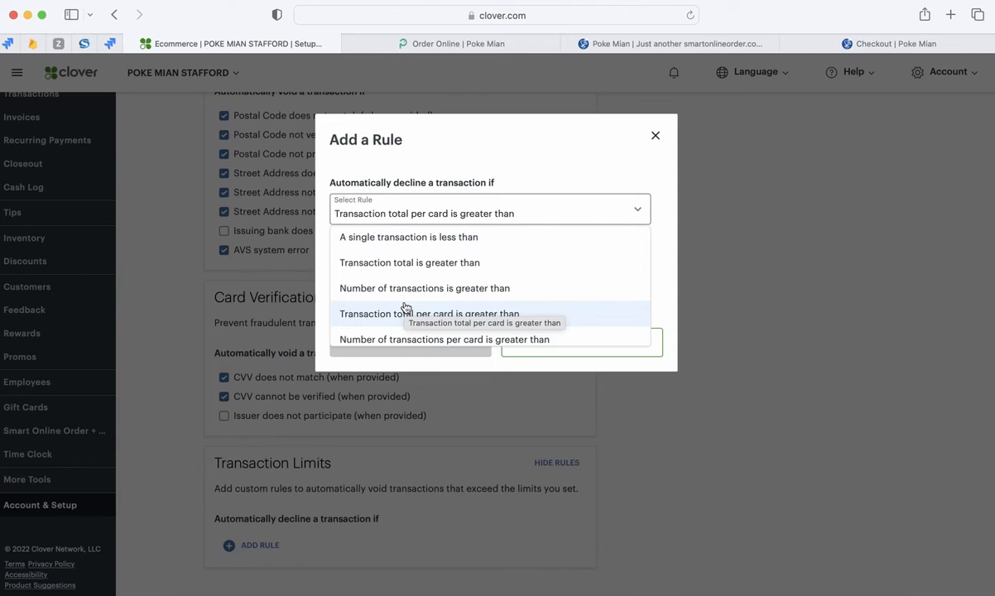
scroll(406, 308, "down", 5)
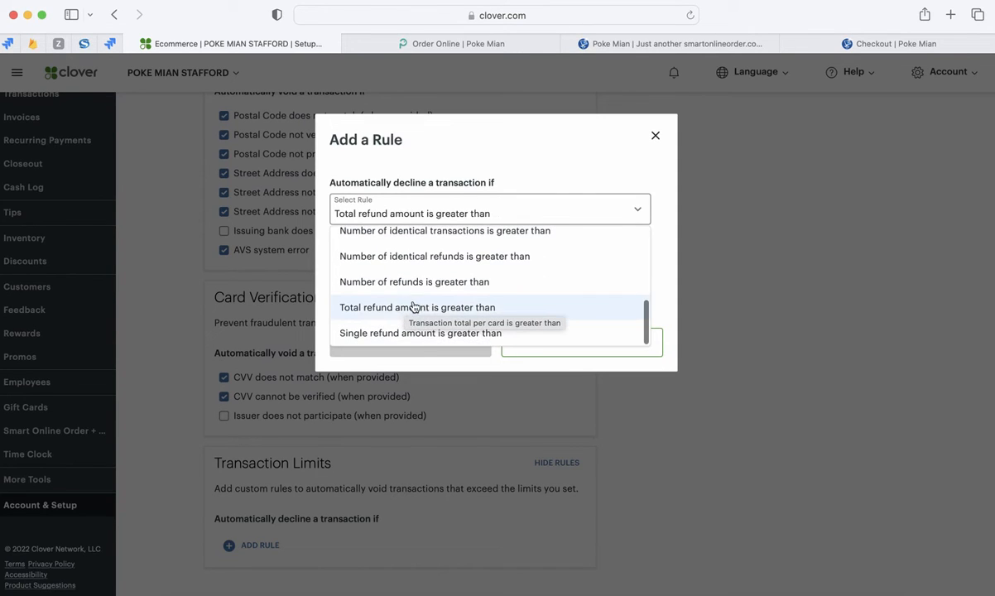
scroll(382, 306, "up", 3)
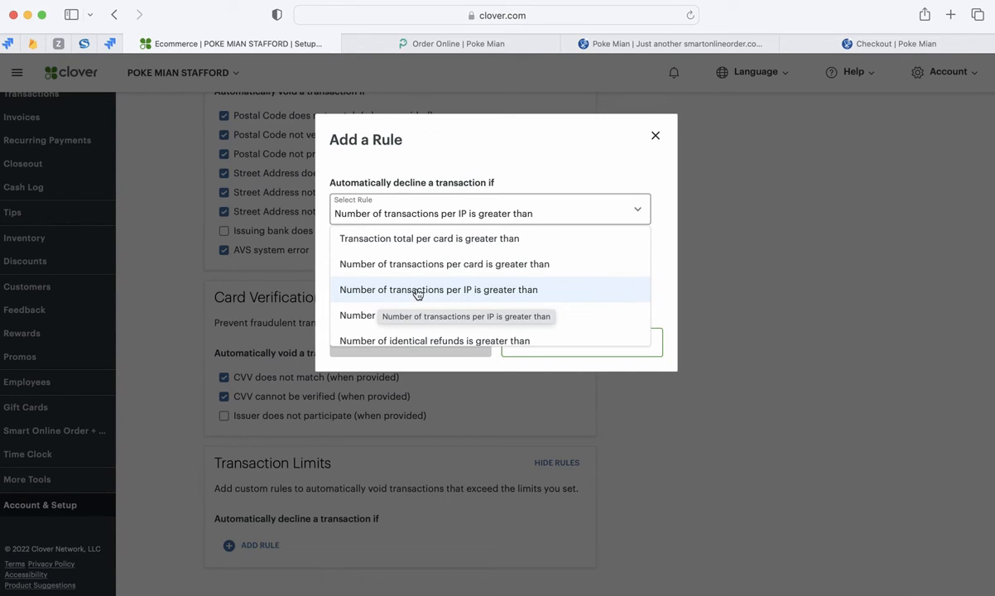
- Configure the rule to decline when the number of transactions per IP is greater than 2 in 24 hours, for all transactions
left_click(418, 291)
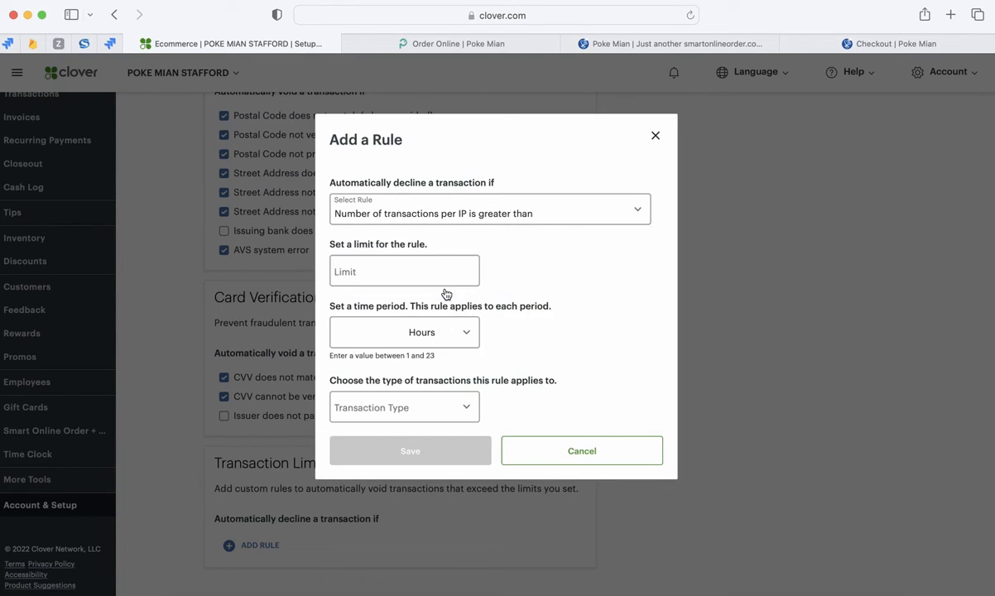
left_click(376, 278)
type("2")
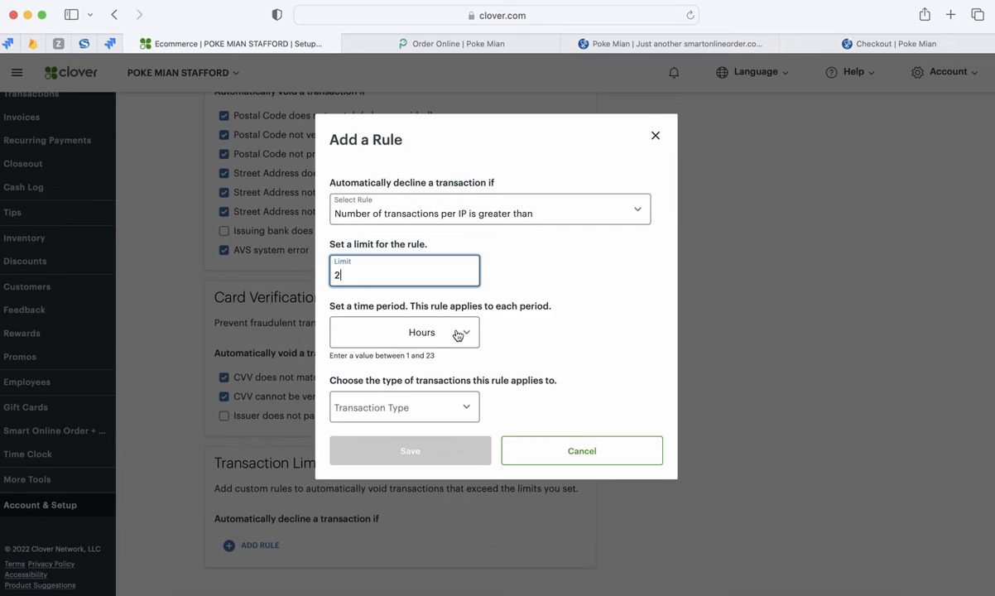
left_click(384, 331)
type("24")
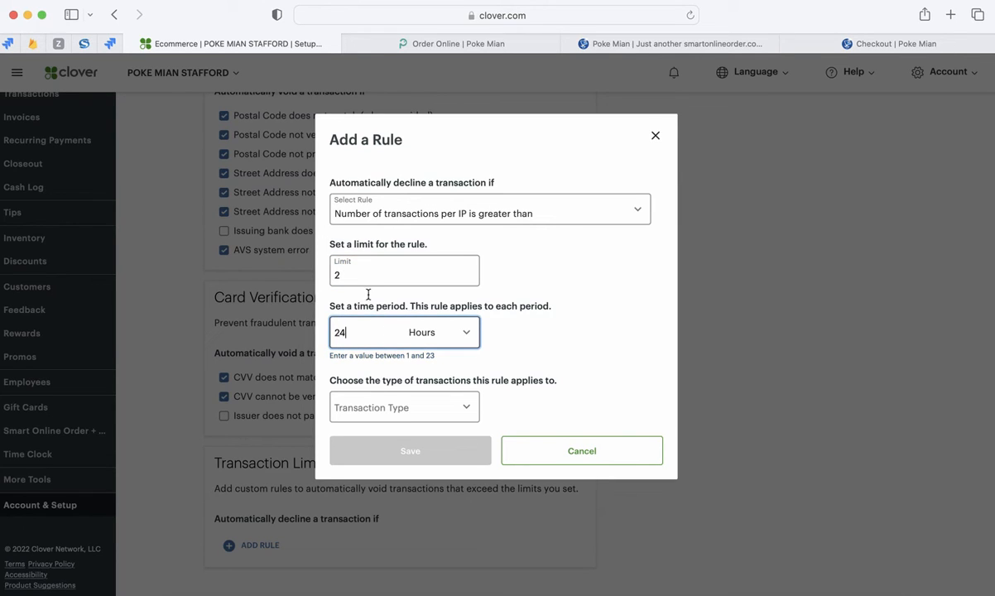
double_click(347, 274)
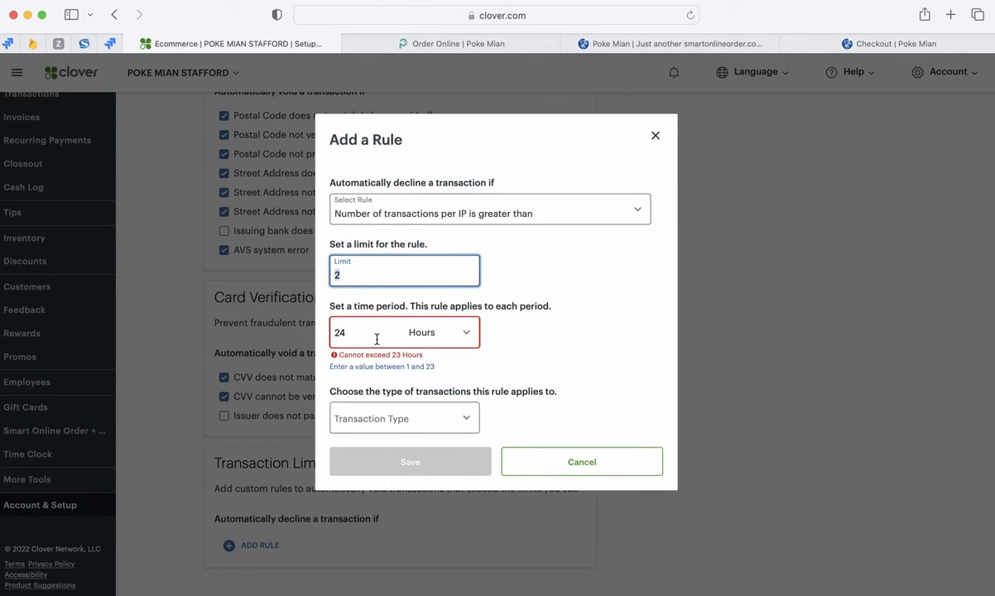
left_click(400, 414)
left_click(397, 448)
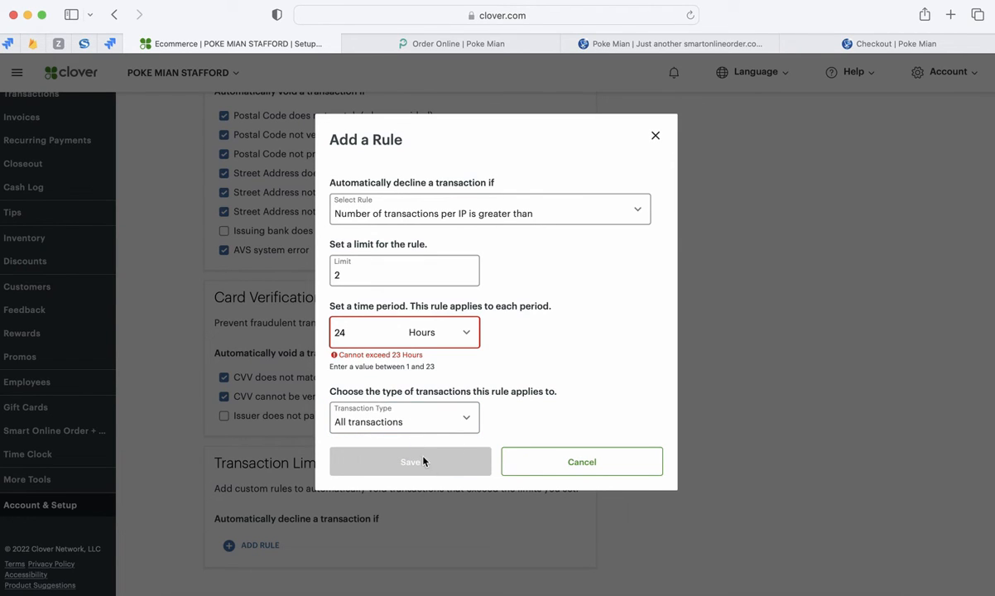
- Set the per-IP transaction rule's time period to 23 hours
left_click(362, 334)
type("24")
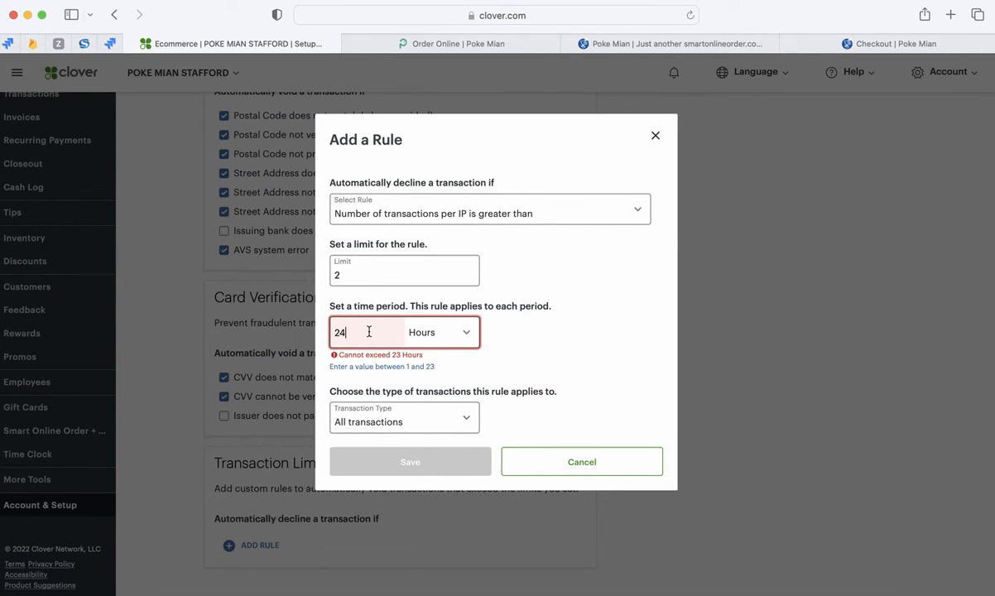
key("BackSpace")
type("3")
left_click(533, 338)
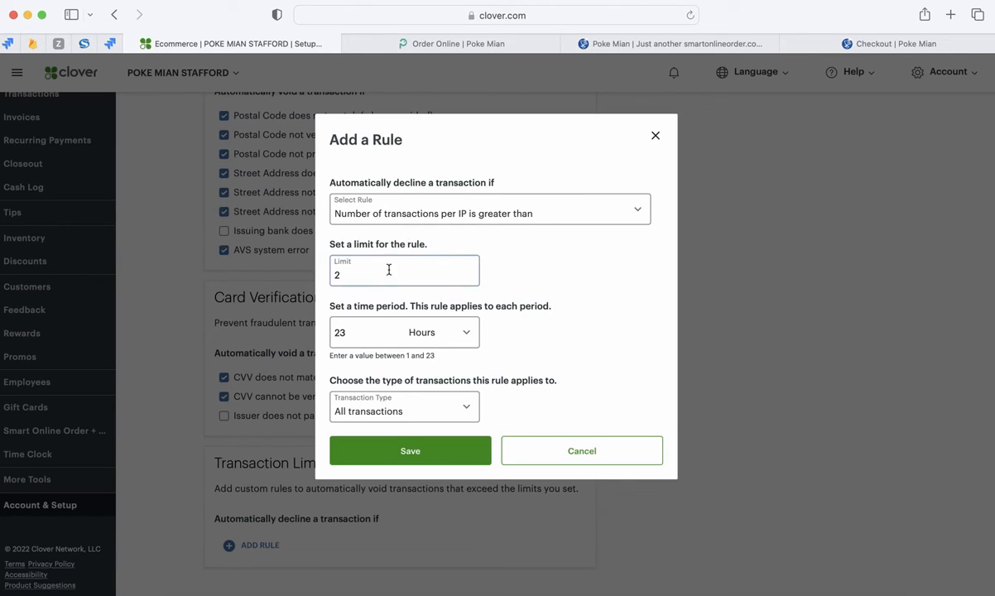
left_click(368, 327)
- Change the rule to "Number of identical transactions is greater than" with a limit of 3 and a time period of 60 minutes
left_click(463, 214)
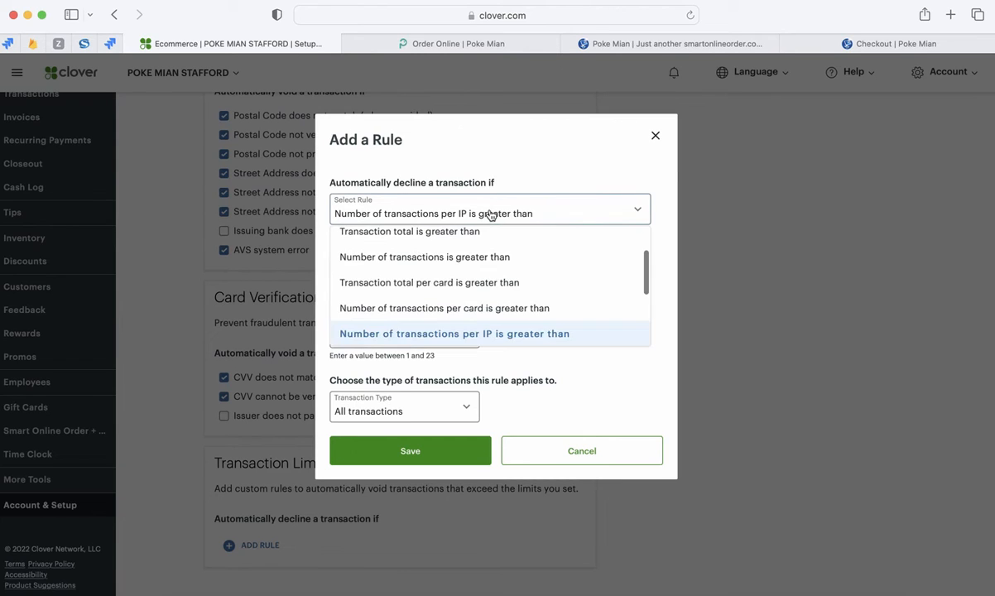
scroll(463, 298, "down", 3)
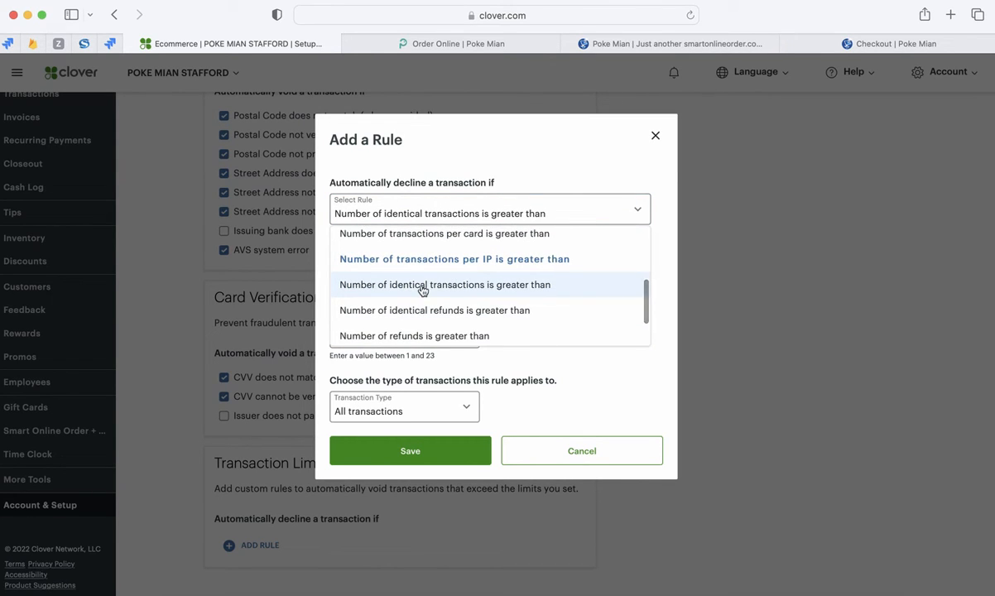
left_click(397, 281)
left_click(386, 279)
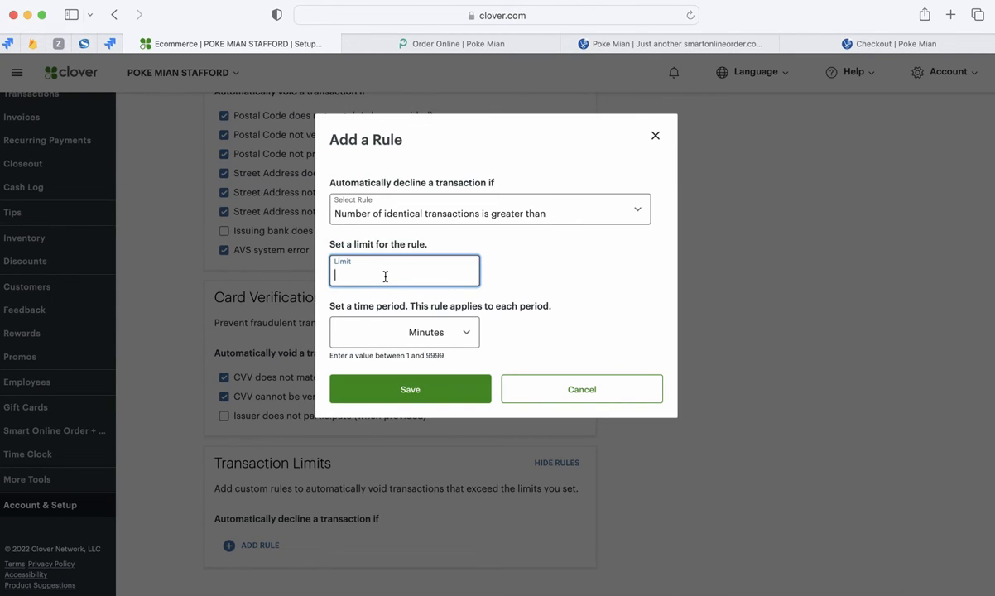
type("3")
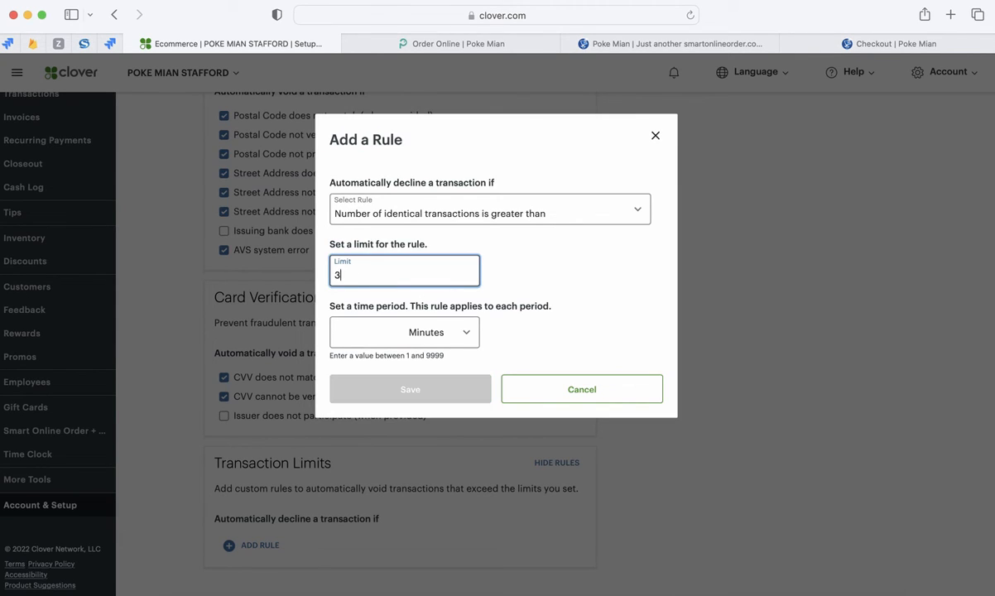
left_click(381, 337)
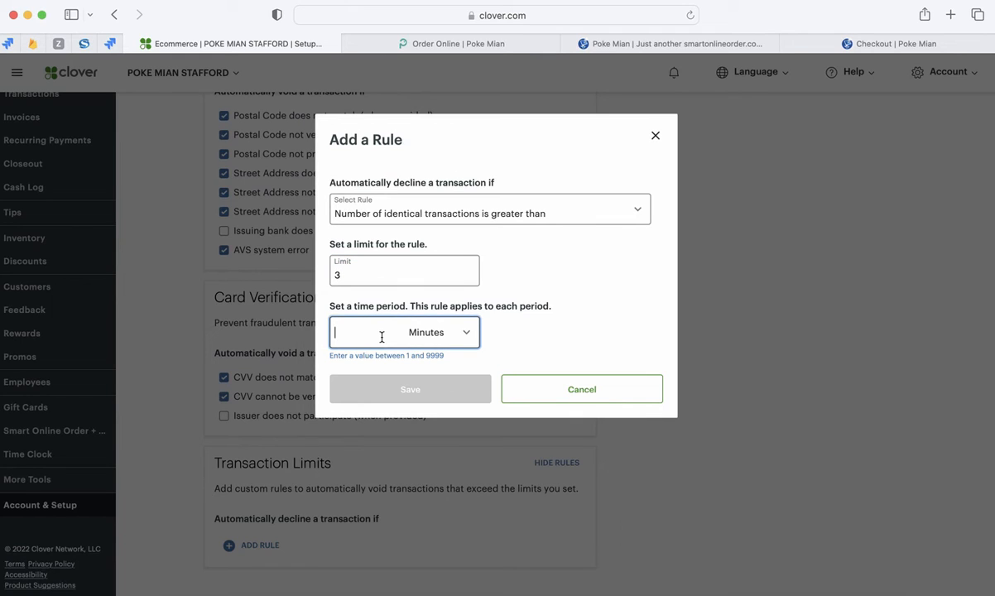
type("60")
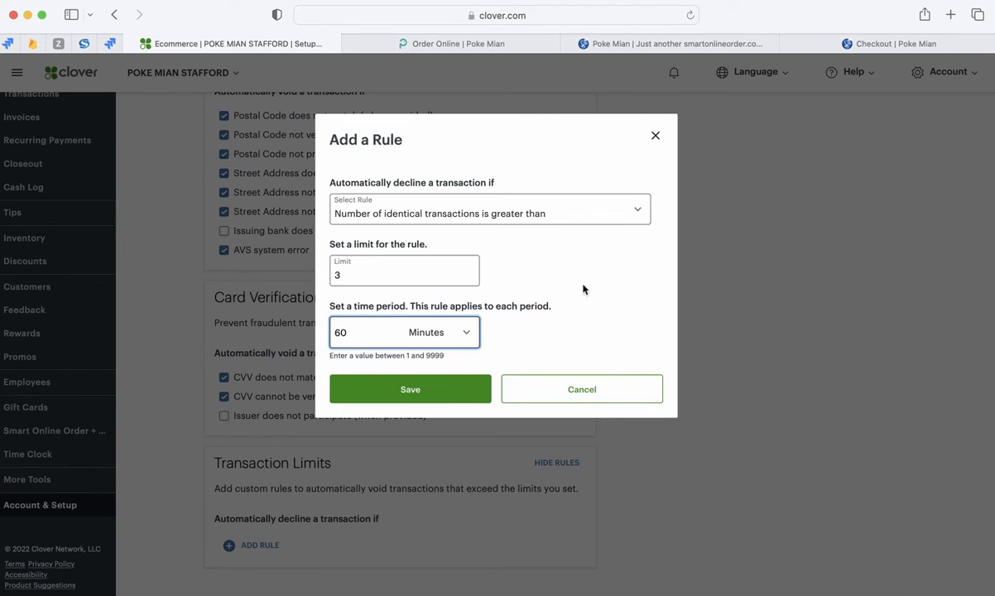
- Examine the remaining refund and transaction conditions available for decline rules, and cancel adding the rule
left_click(610, 214)
scroll(459, 302, "down", 3)
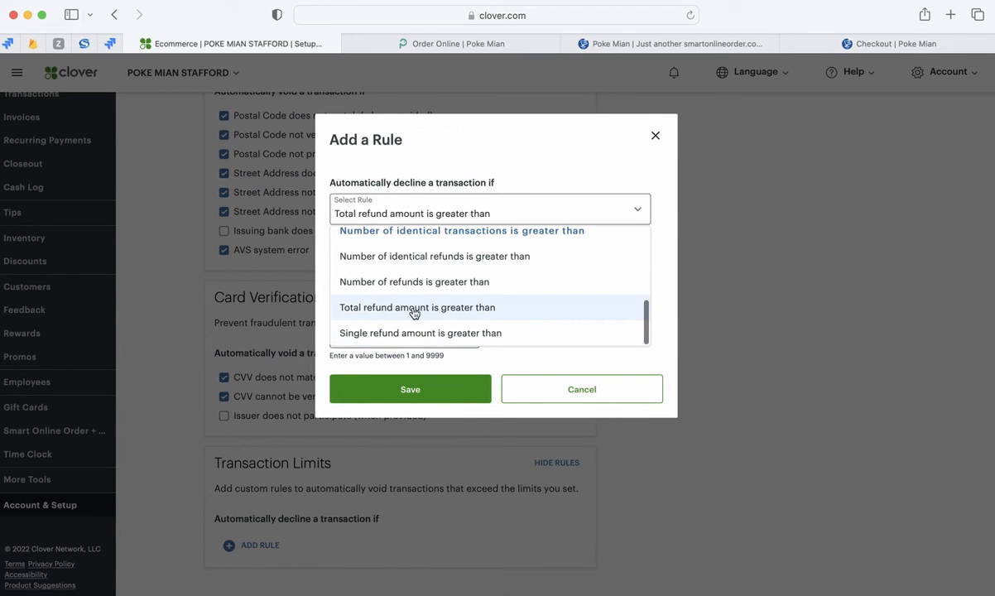
scroll(402, 310, "up", 6)
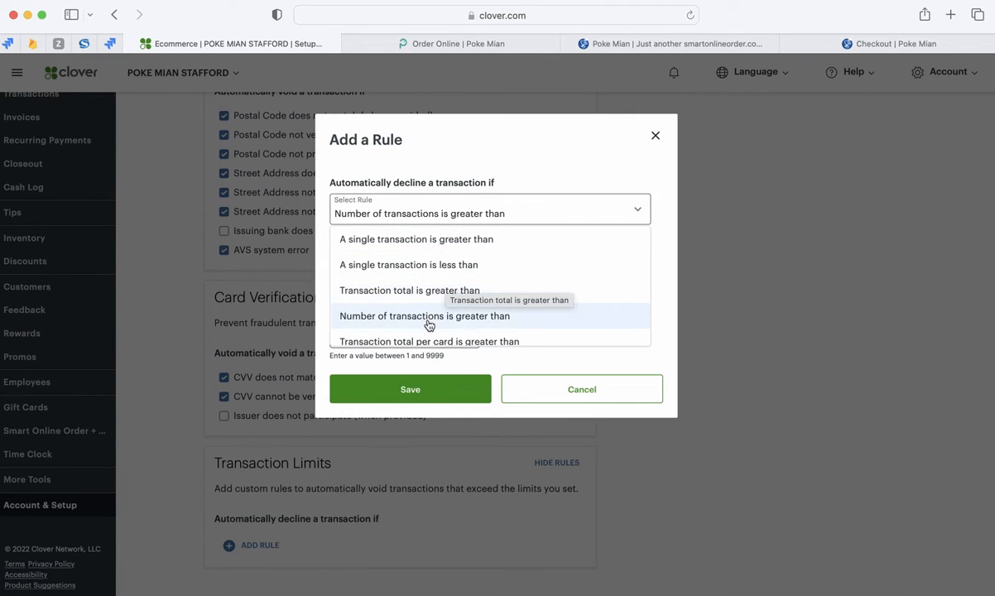
scroll(412, 306, "down", 2)
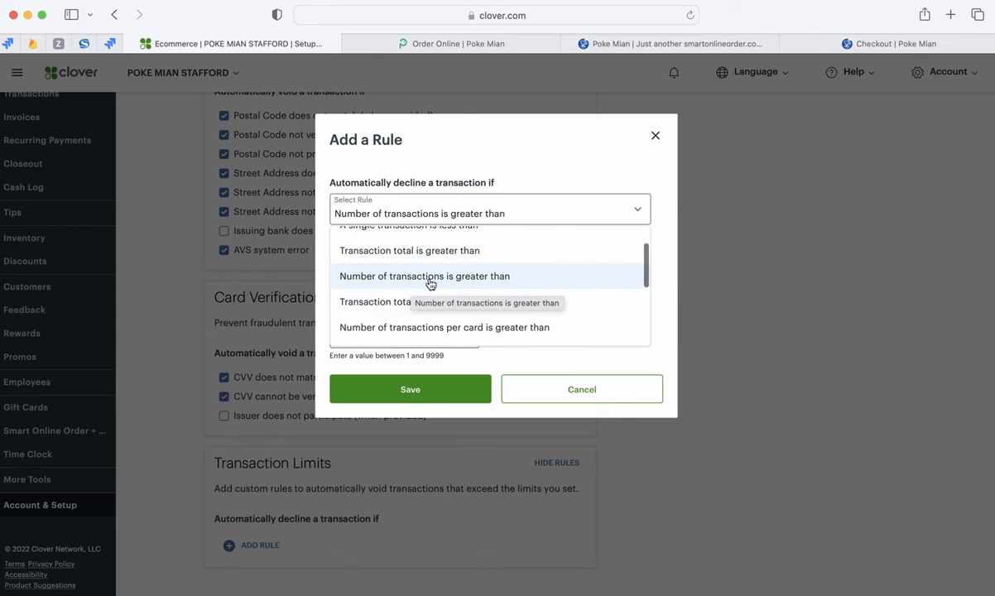
left_click(543, 390)
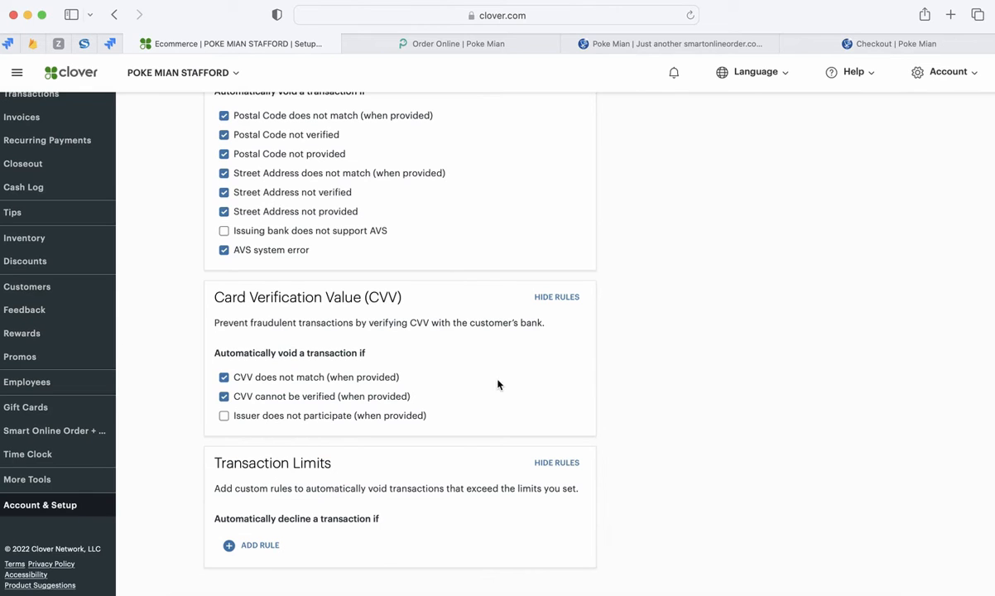
- Check the card payment fields on the Poke Mian checkout page and return to Clover's fraud prevention settings
scroll(457, 309, "up", 3)
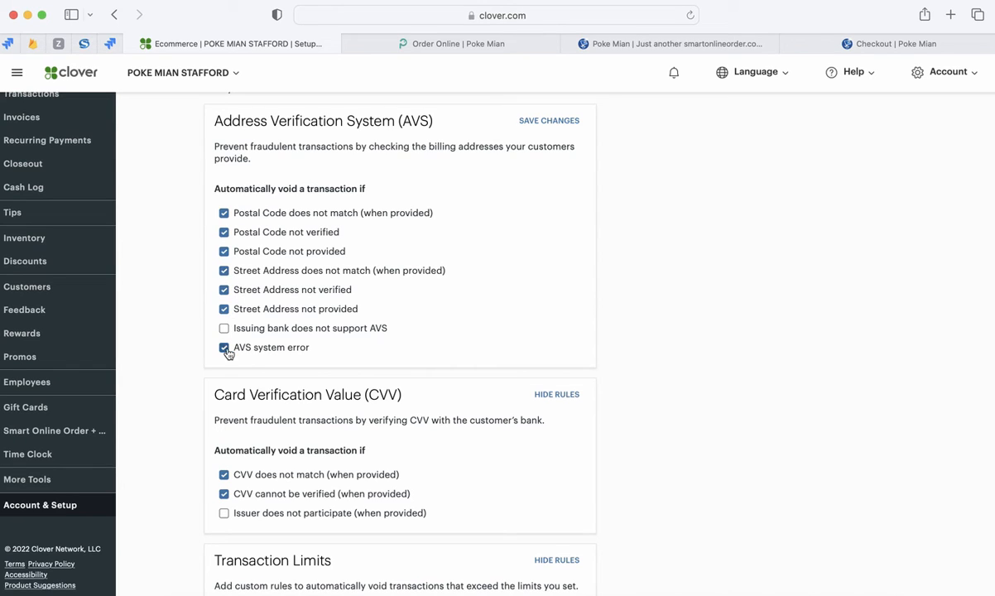
left_click(860, 44)
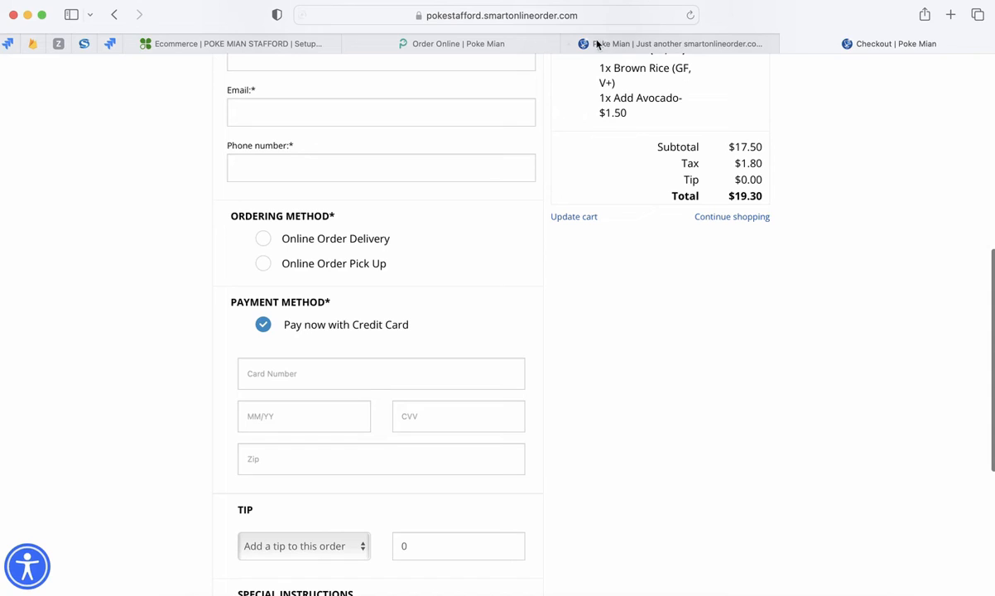
left_click(285, 43)
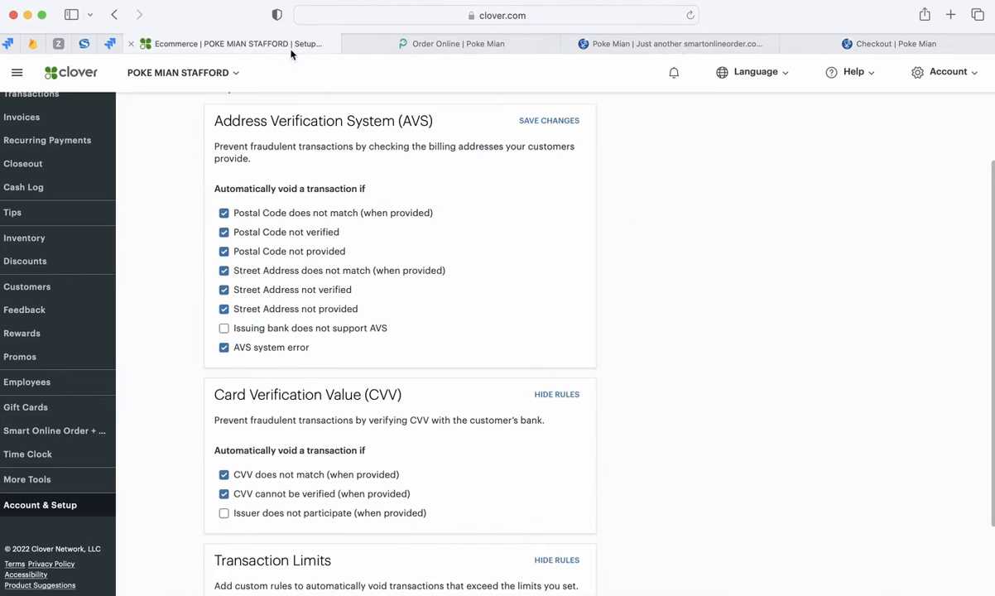
- Save the changes to the Address Verification System (AVS) rules and check the whole fraud prevention page
scroll(389, 415, "down", 1)
scroll(422, 380, "up", 3)
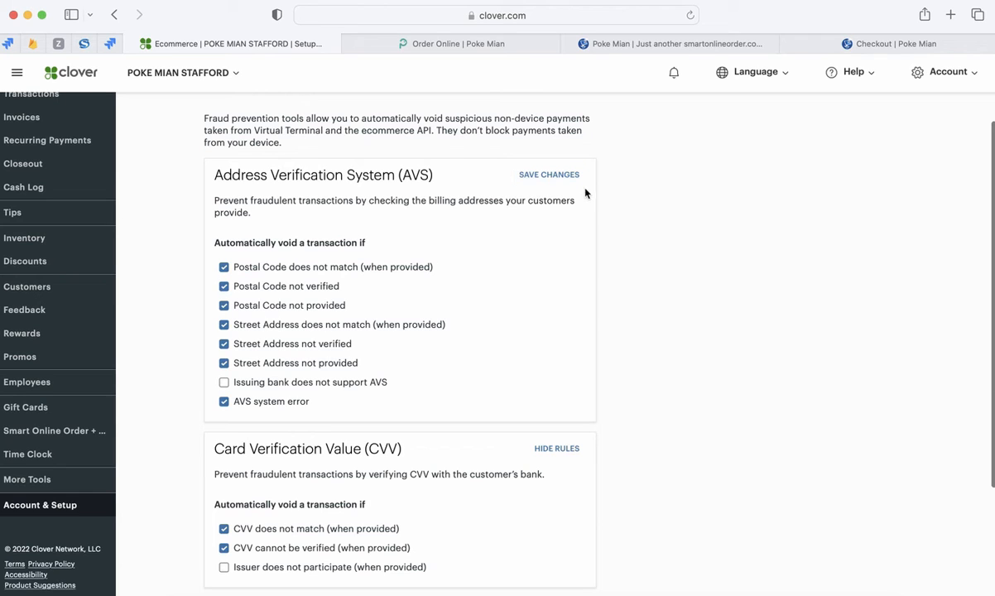
scroll(192, 466, "down", 3)
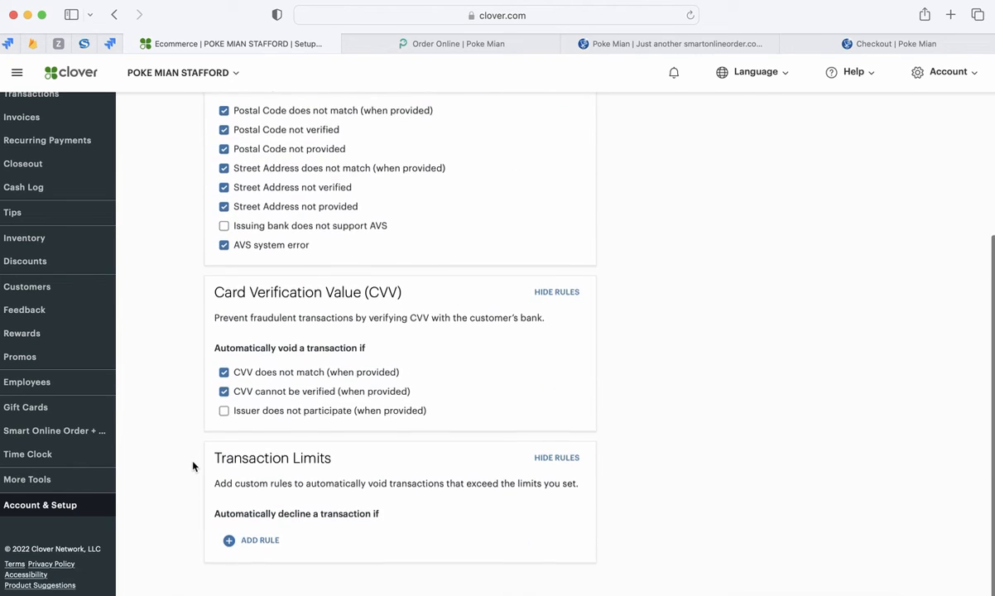
scroll(232, 418, "up", 3)
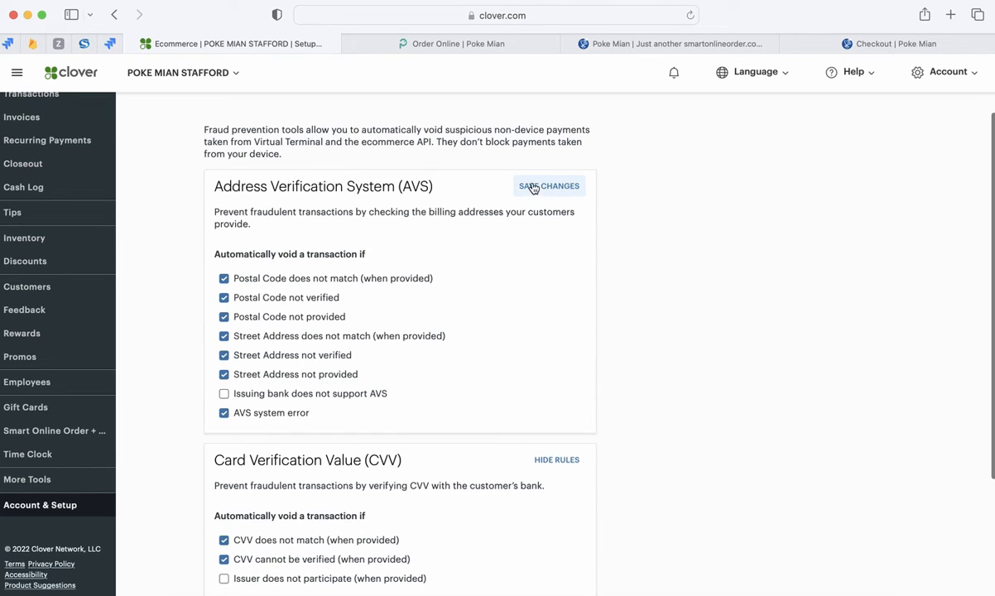
left_click(543, 187)
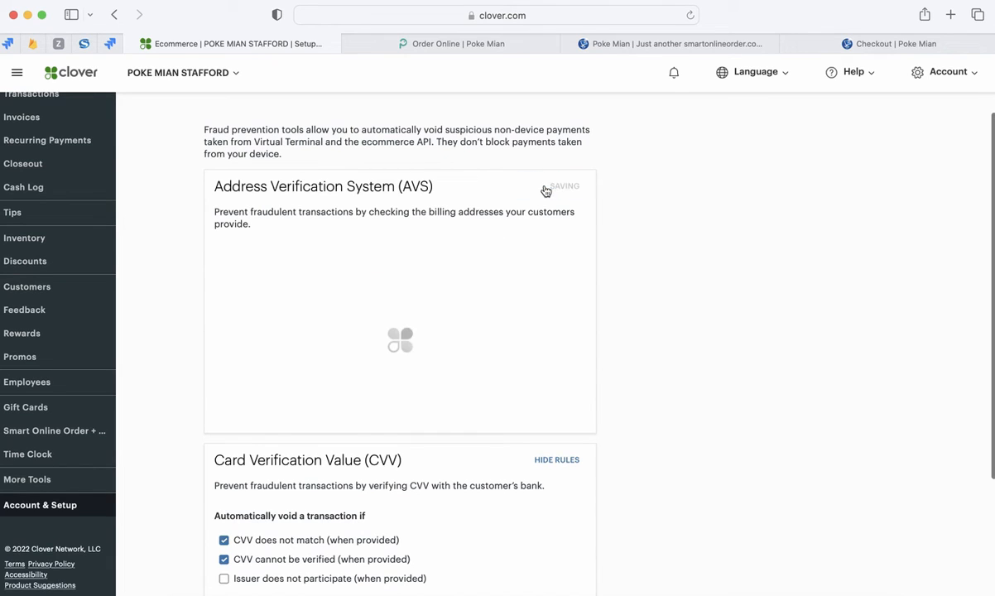
scroll(468, 401, "down", 3)
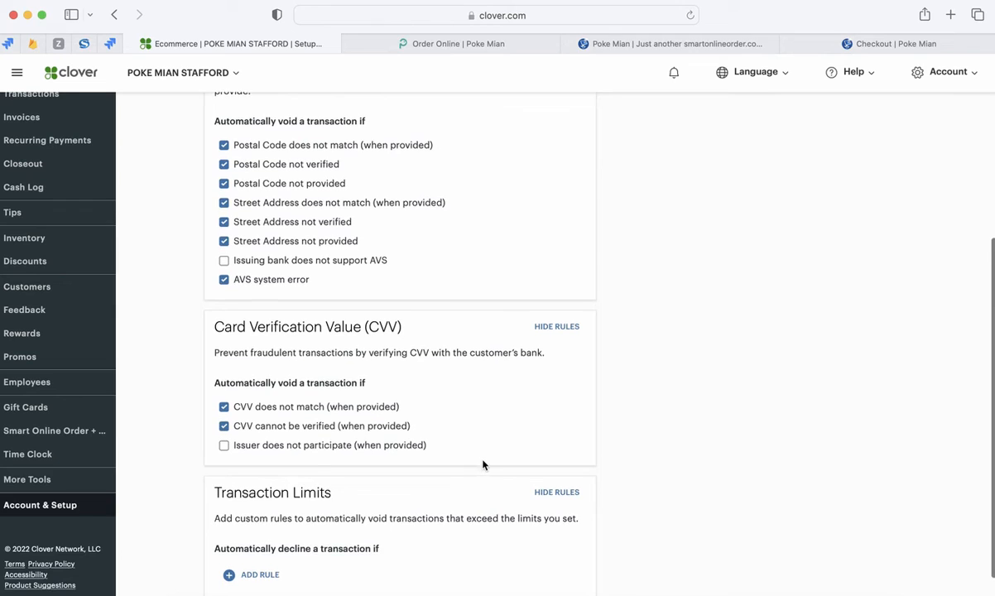
scroll(484, 463, "down", 1)
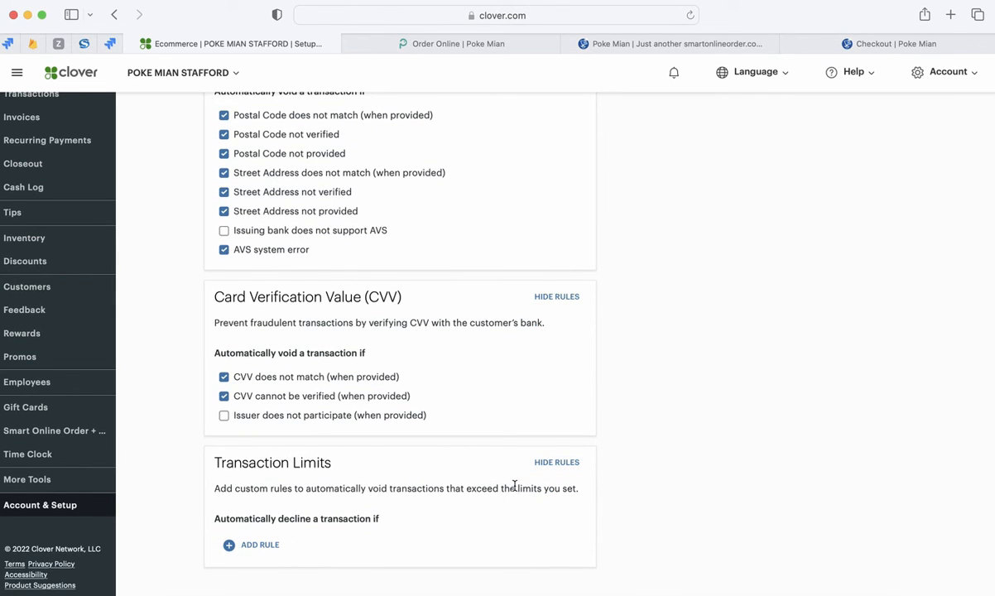
scroll(509, 304, "up", 5)
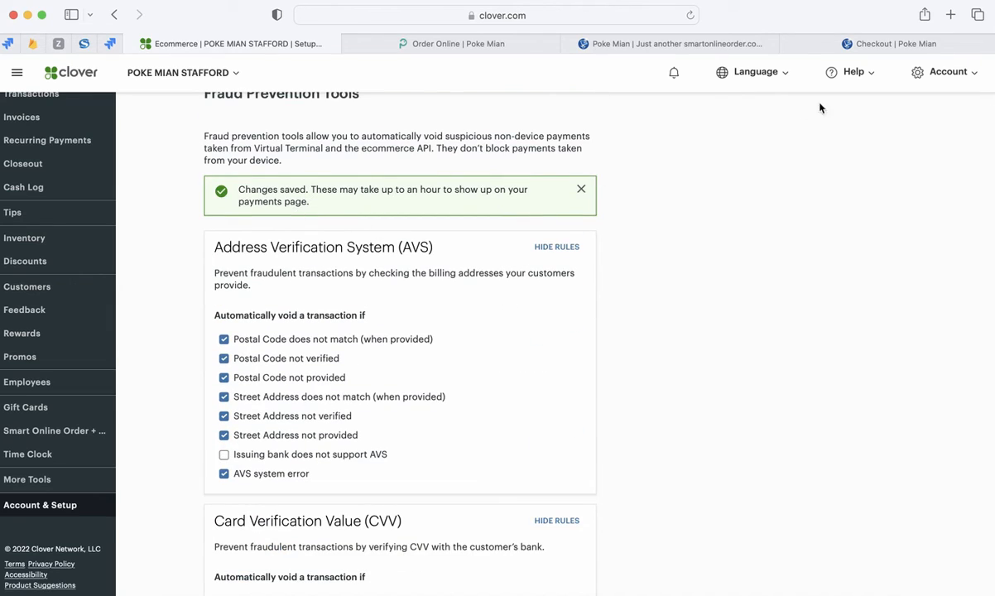
- Reload the Poke Mian checkout page and choose "Pay now with Credit Card" as the payment method
left_click(894, 43)
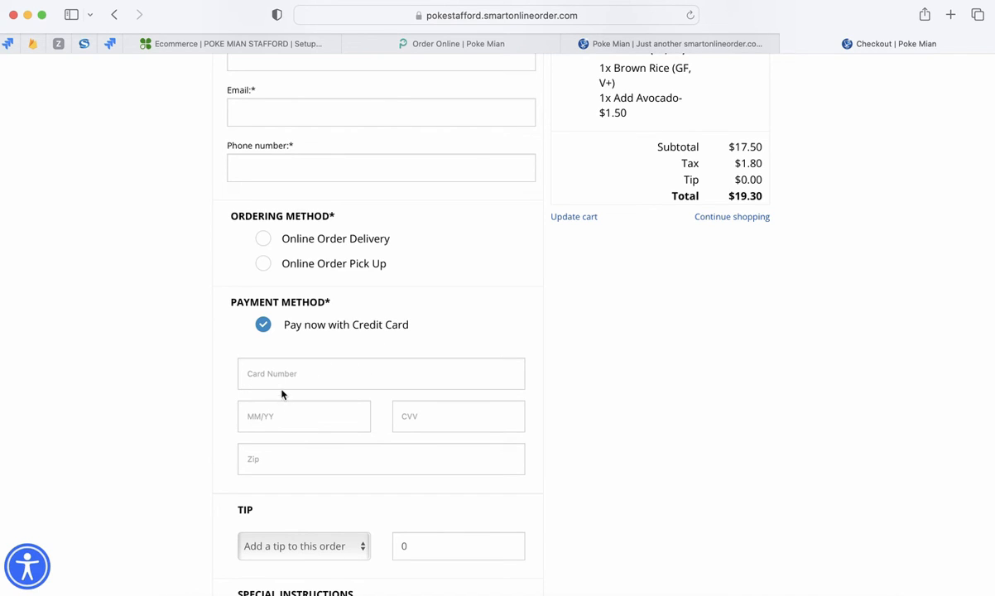
left_click(691, 17)
scroll(305, 446, "down", 1)
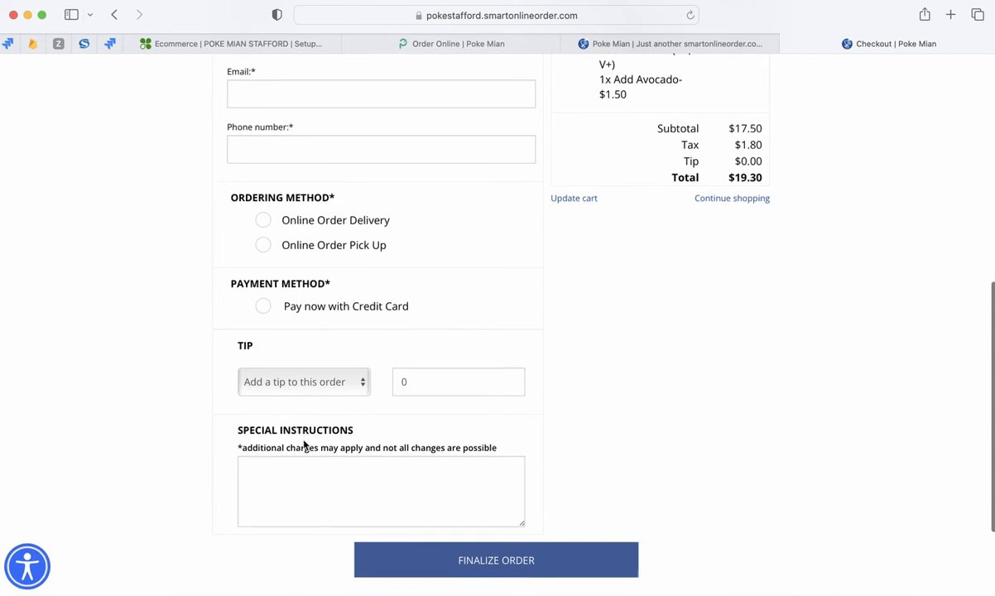
left_click(263, 302)
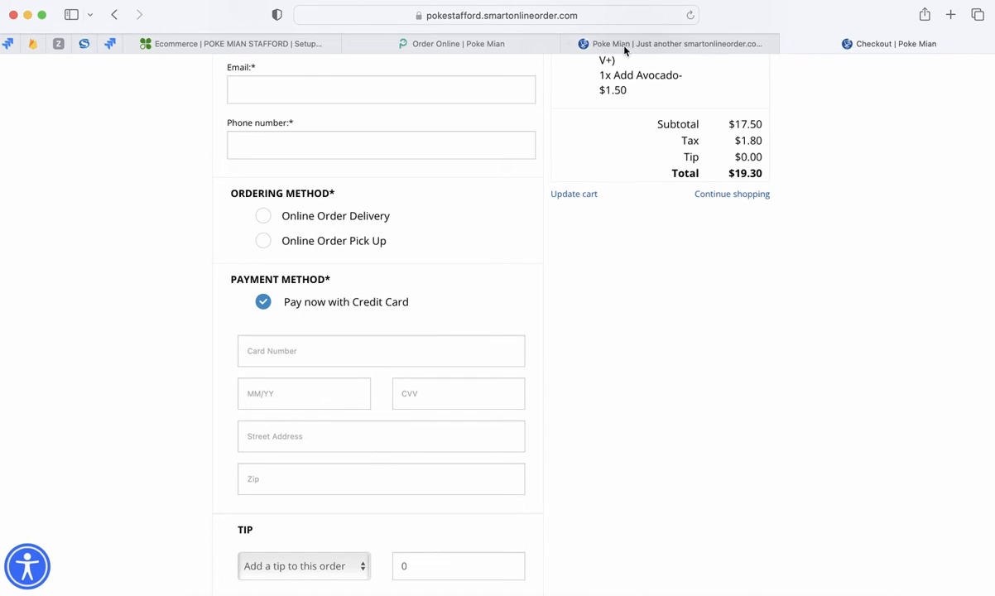
- Return to Clover's Fraud Prevention Tools and review the AVS, CVV and Transaction Limits sections
left_click(319, 46)
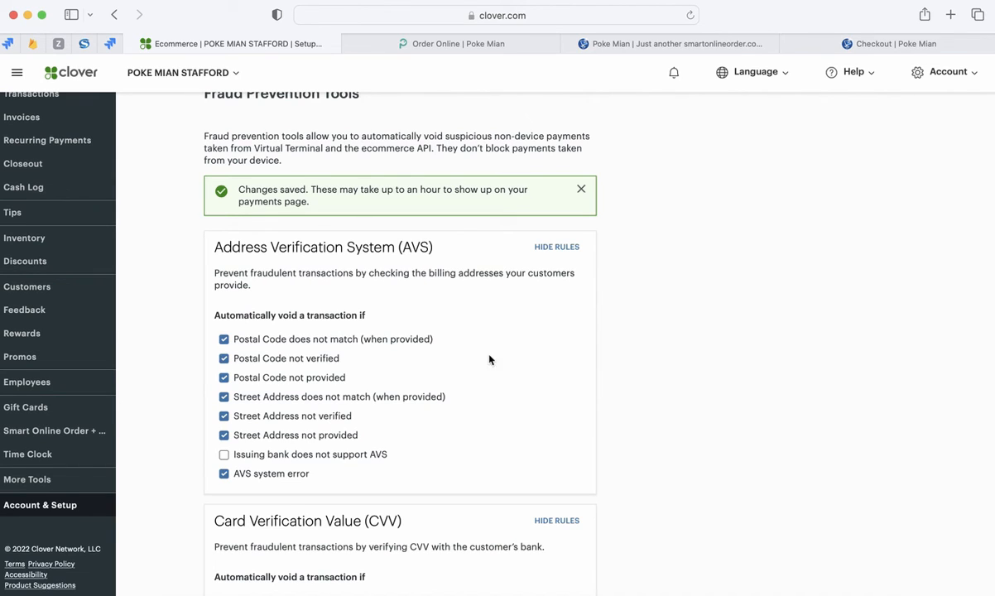
scroll(459, 342, "up", 1)
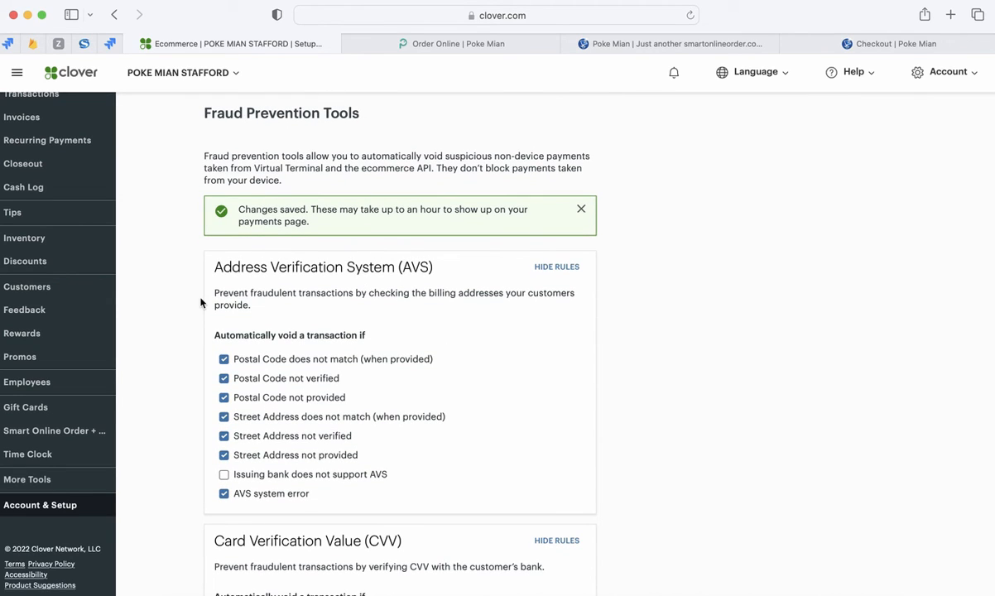
scroll(188, 405, "down", 2)
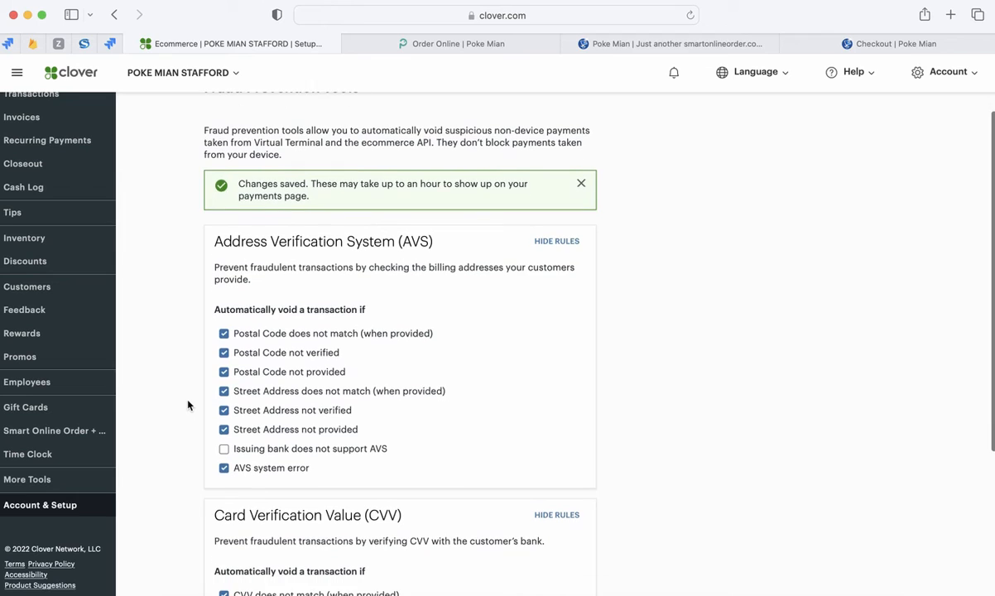
scroll(187, 405, "down", 4)
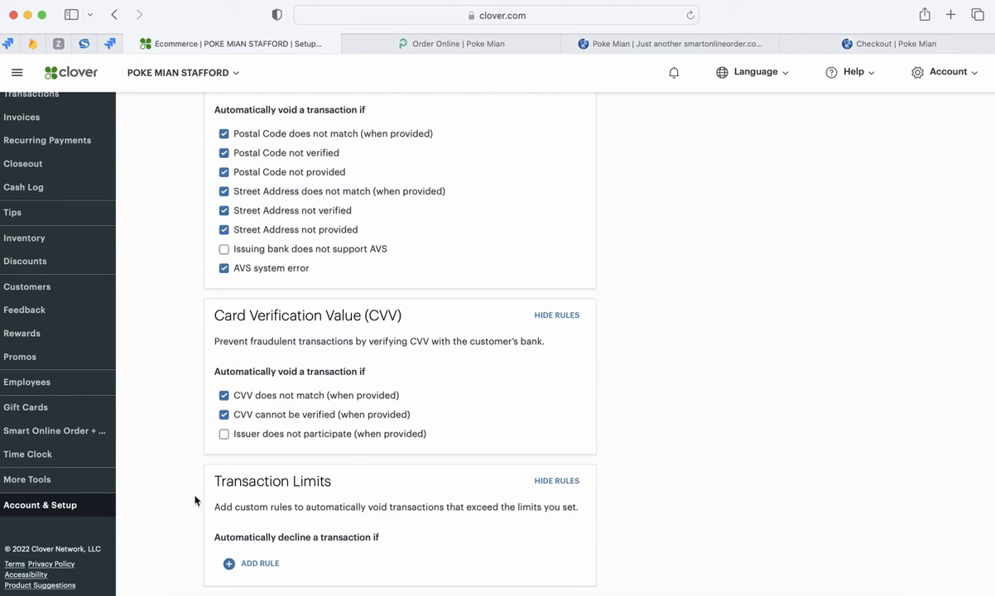
scroll(195, 499, "up", 3)
scroll(196, 513, "down", 4)
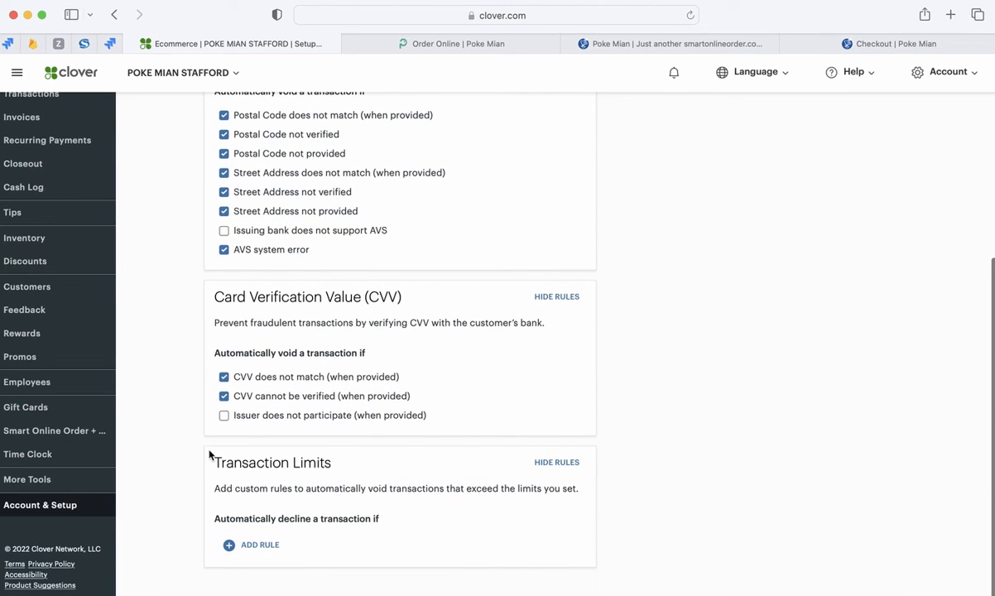
scroll(183, 473, "up", 3)
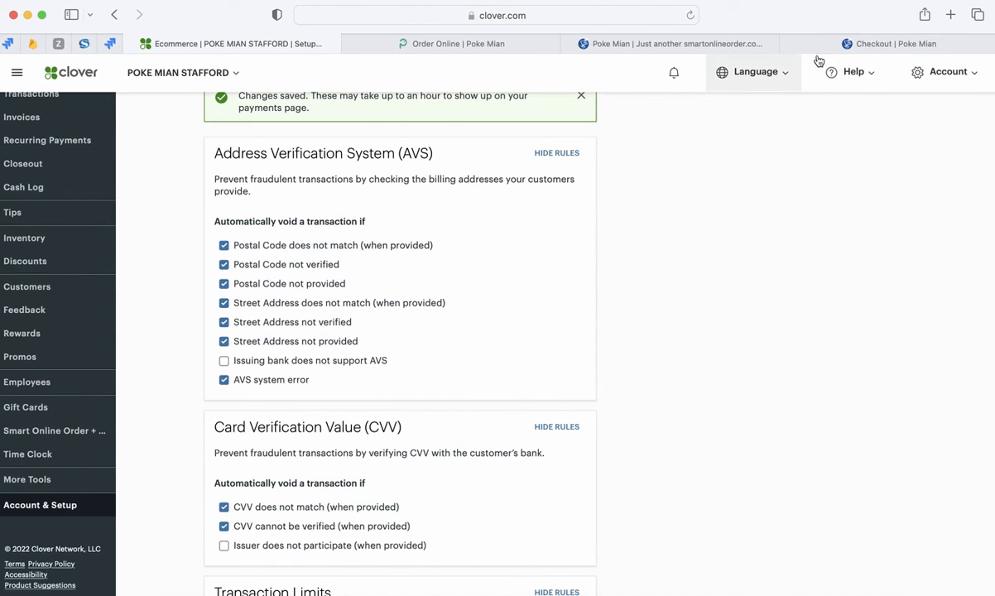
- Look over the Poke Mian checkout page's contact, ordering method and payment sections
left_click(867, 46)
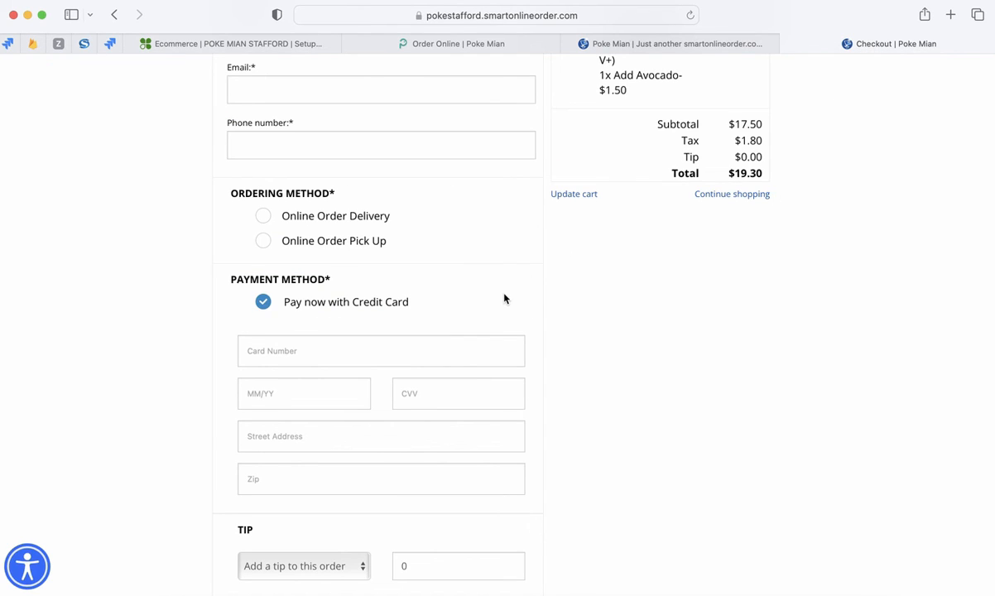
scroll(501, 295, "up", 6)
scroll(435, 304, "down", 1)
scroll(435, 304, "up", 2)
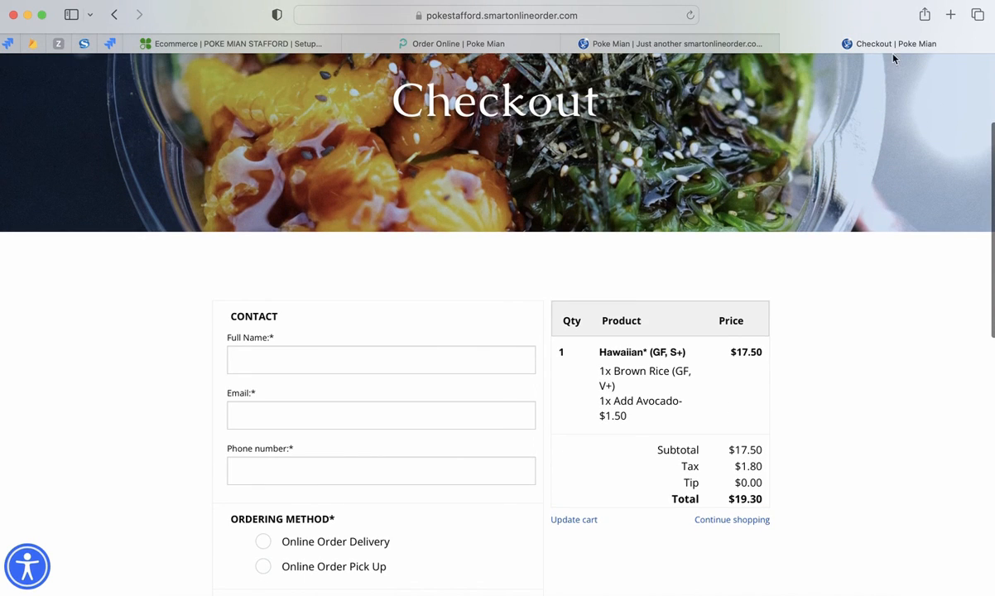
- Open the website fastpizzaonline.com in a new browser tab
left_click(950, 15)
left_click(620, 16)
type("fastpizzaonline.com")
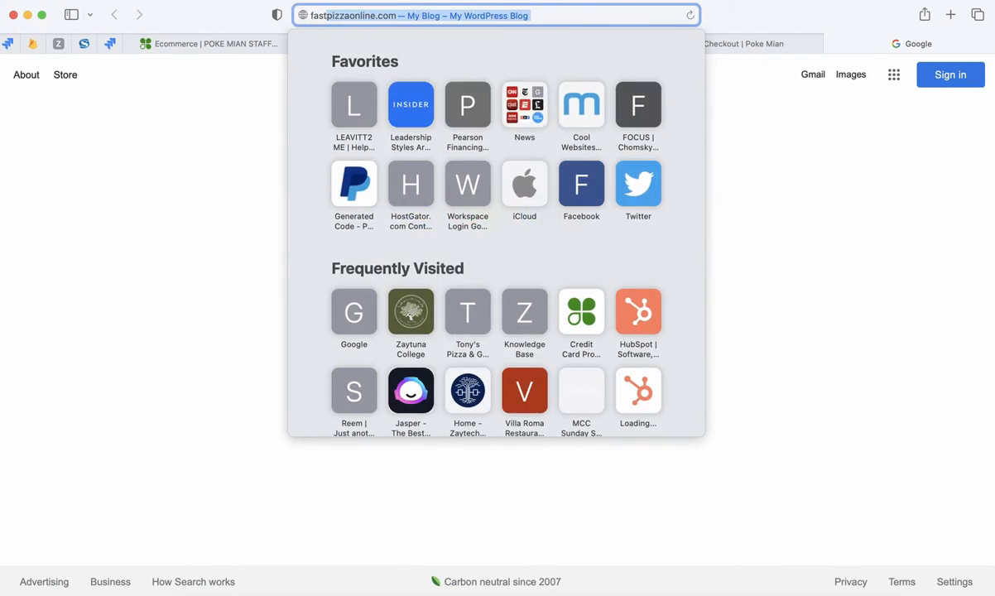
key("Return")
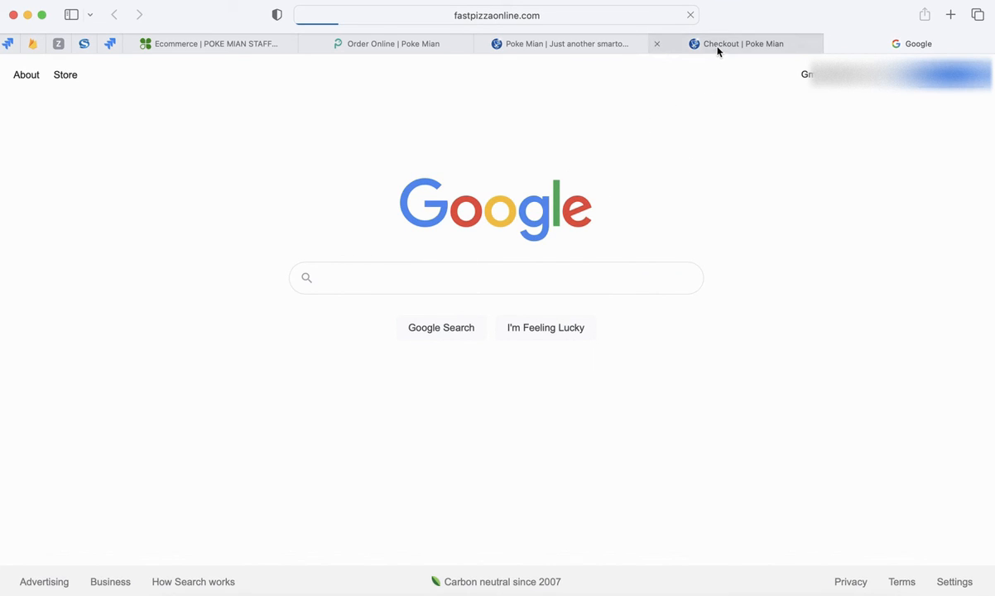
- Go to the Fast Pizza online ordering page and dismiss the notice about leaving a tip
mouse_move(718, 51)
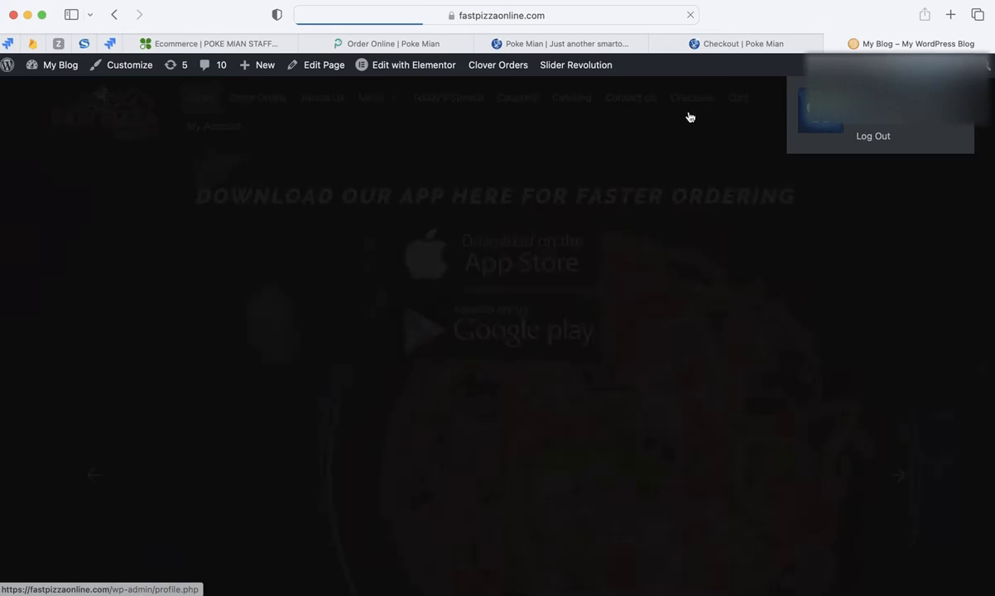
scroll(575, 248, "down", 2)
scroll(573, 246, "down", 10)
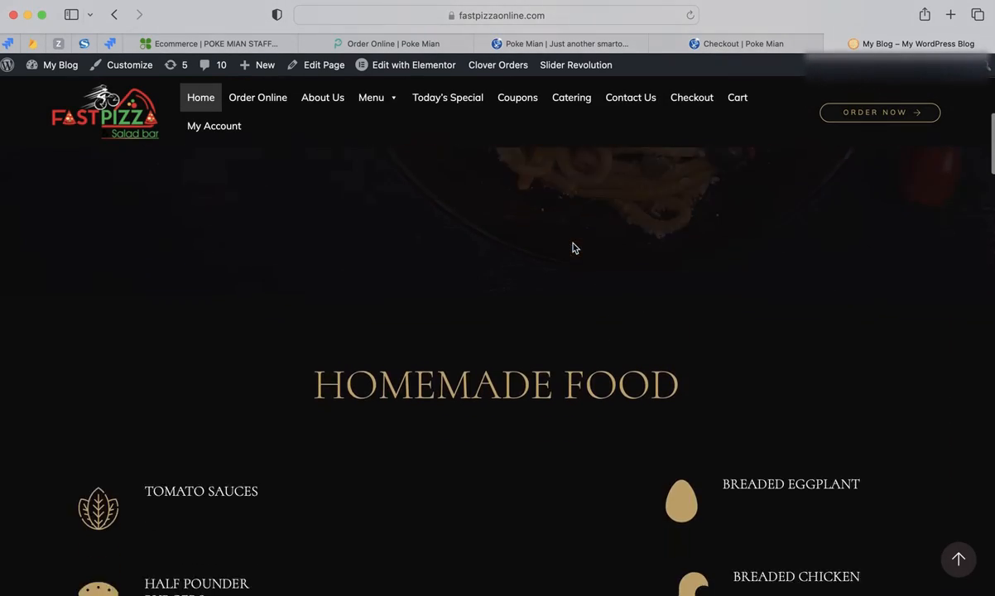
scroll(677, 167, "up", 8)
left_click(846, 111)
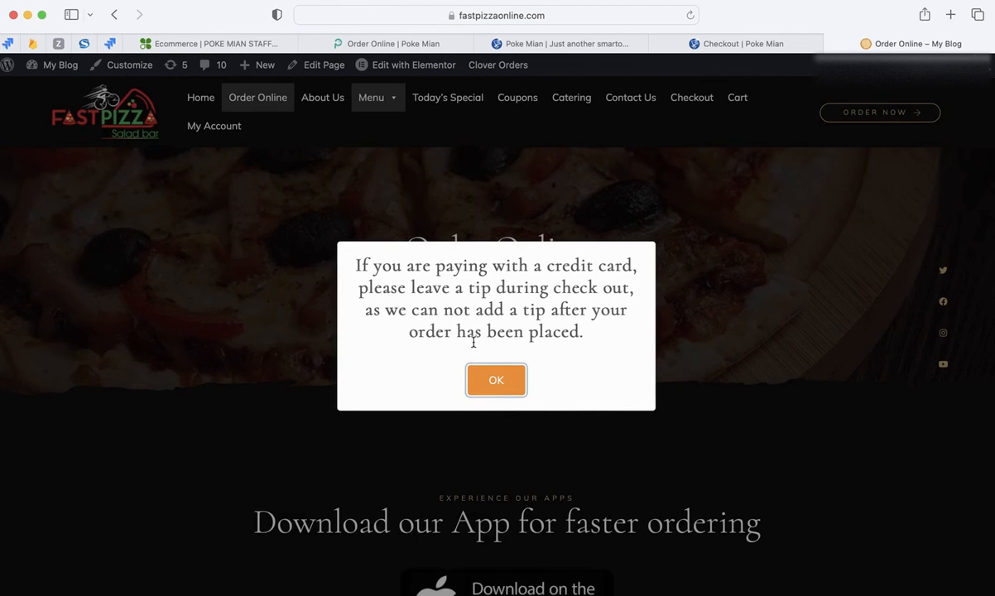
left_click(491, 382)
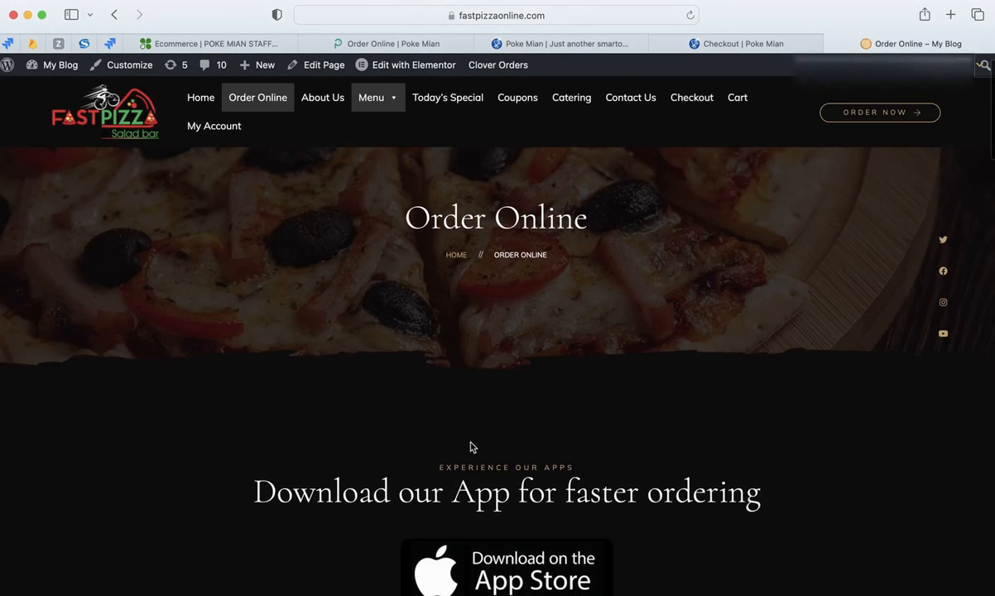
- Find the notice about random ID checks for online orders and highlight its key wording, including "ID"
scroll(471, 446, "down", 5)
scroll(471, 447, "down", 3)
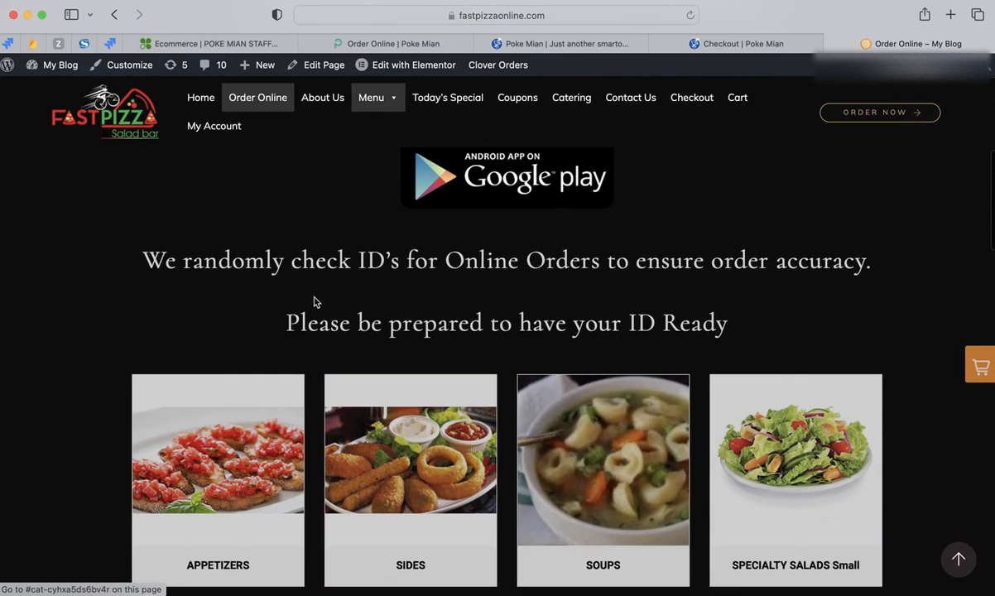
left_click_drag(140, 255, 484, 258)
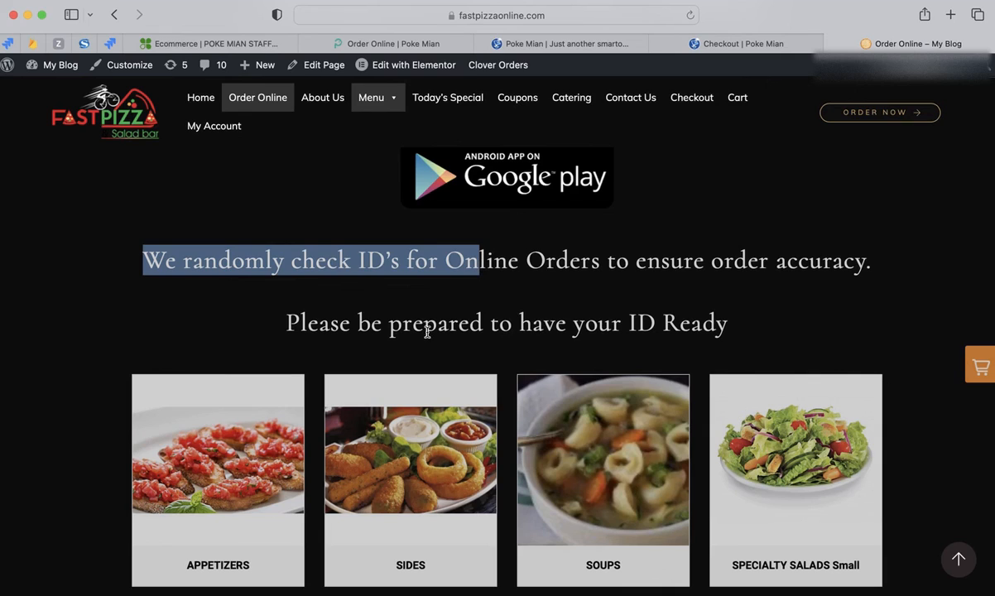
left_click_drag(281, 321, 514, 327)
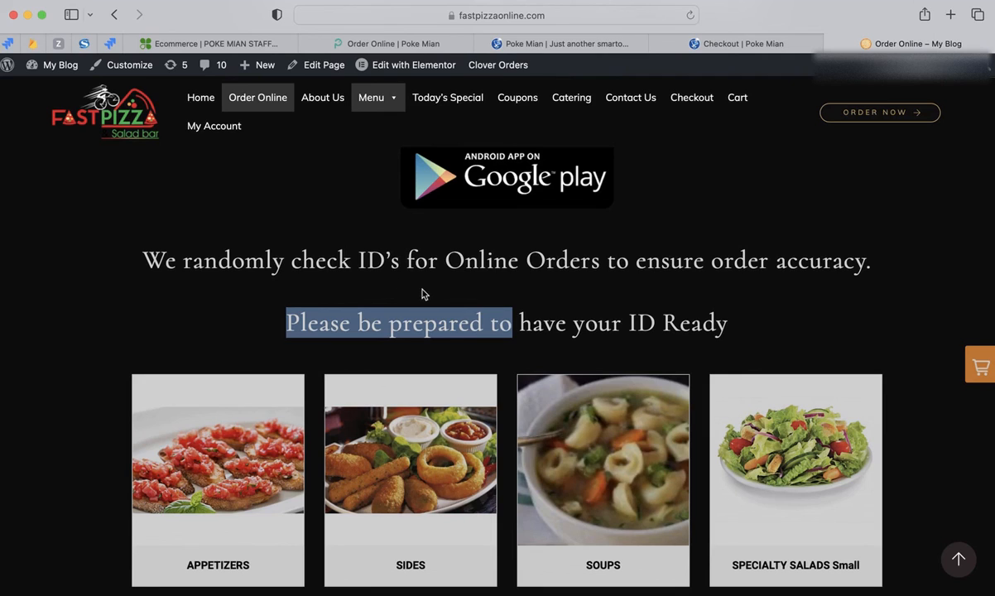
left_click_drag(357, 259, 390, 259)
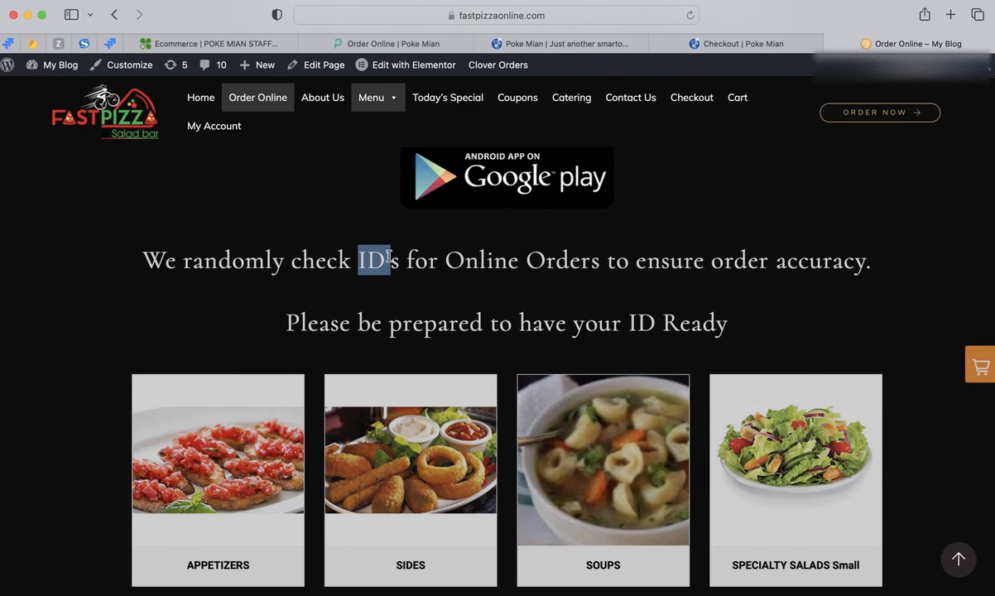
- Switch to the Poke Mian online ordering page and highlight its raw-food and allergen notes and its red menu, price and 30-minute order notice
scroll(493, 397, "down", 3)
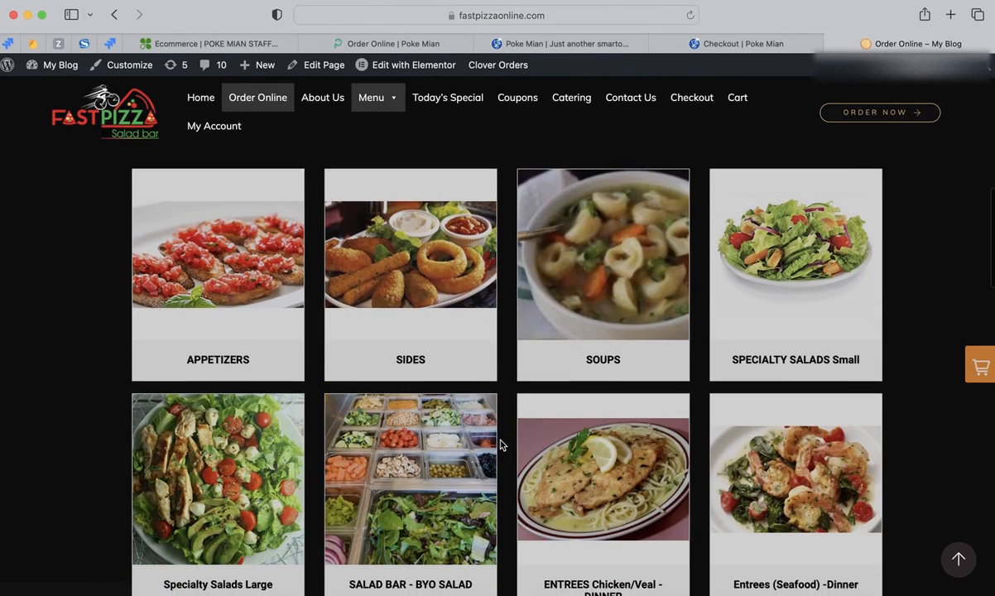
scroll(502, 444, "up", 5)
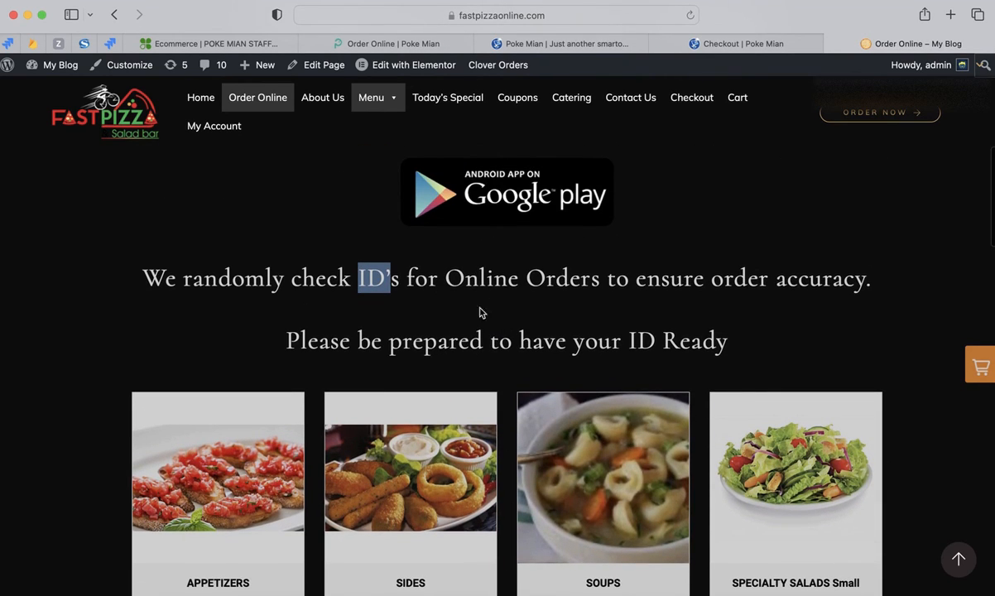
left_click(566, 45)
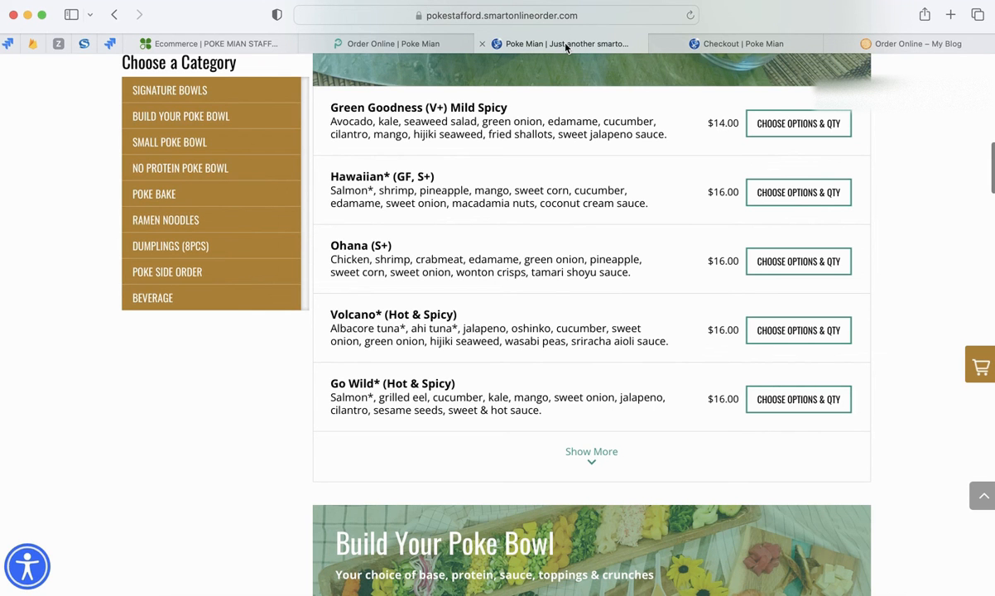
scroll(558, 228, "up", 3)
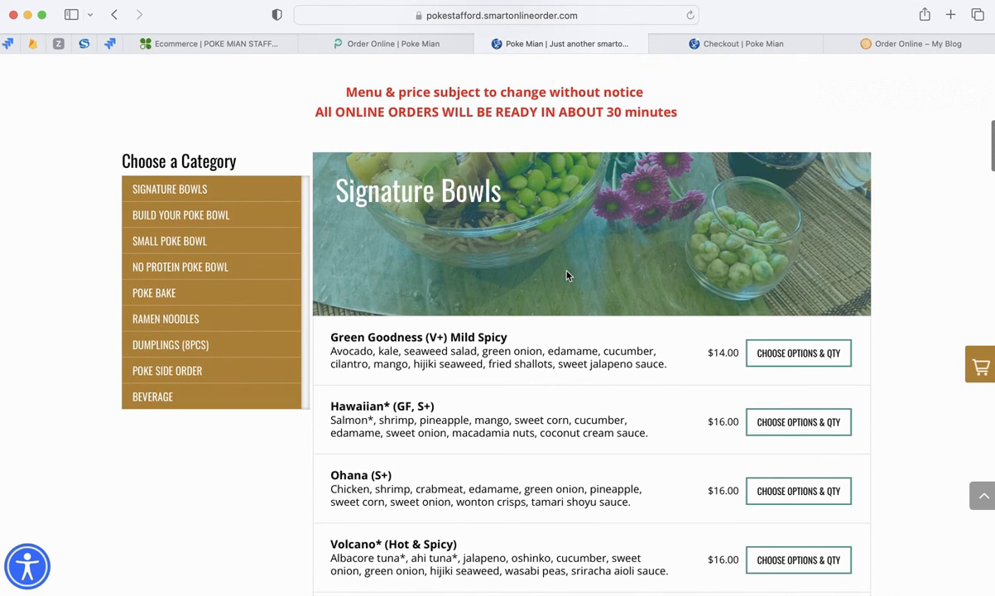
scroll(566, 275, "up", 2)
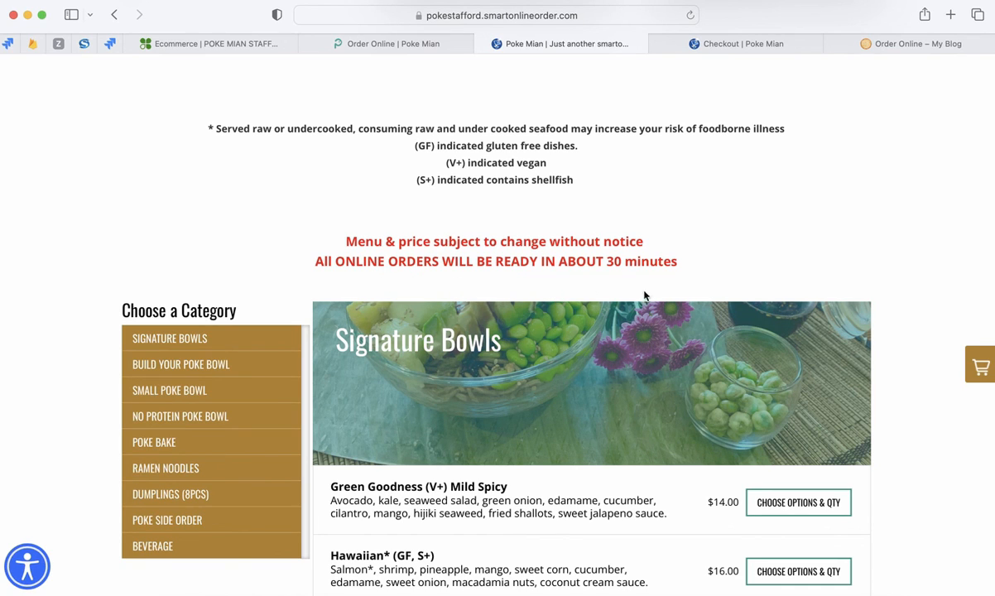
scroll(571, 244, "up", 1)
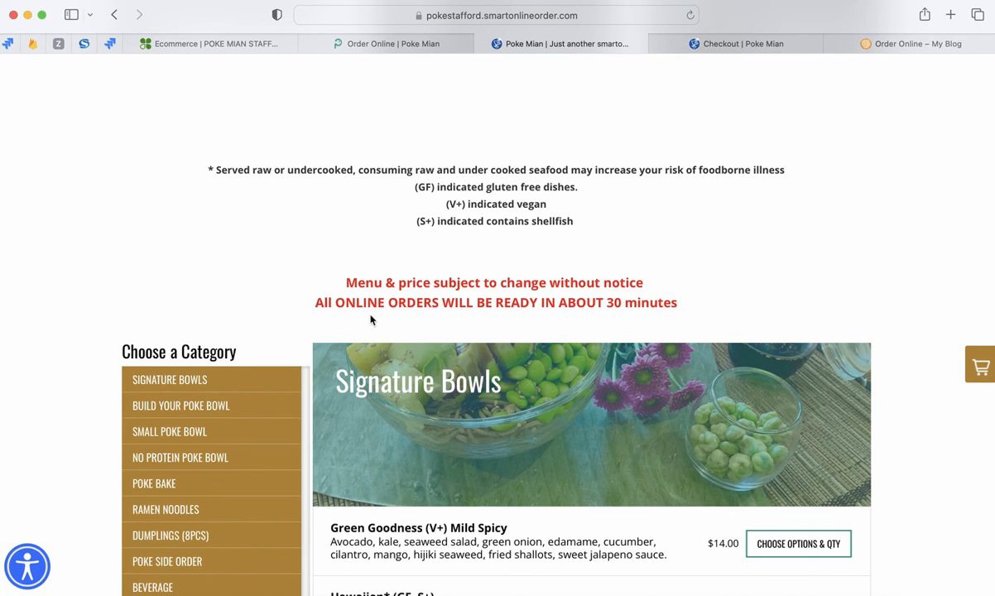
scroll(368, 320, "up", 3)
left_click_drag(226, 304, 497, 338)
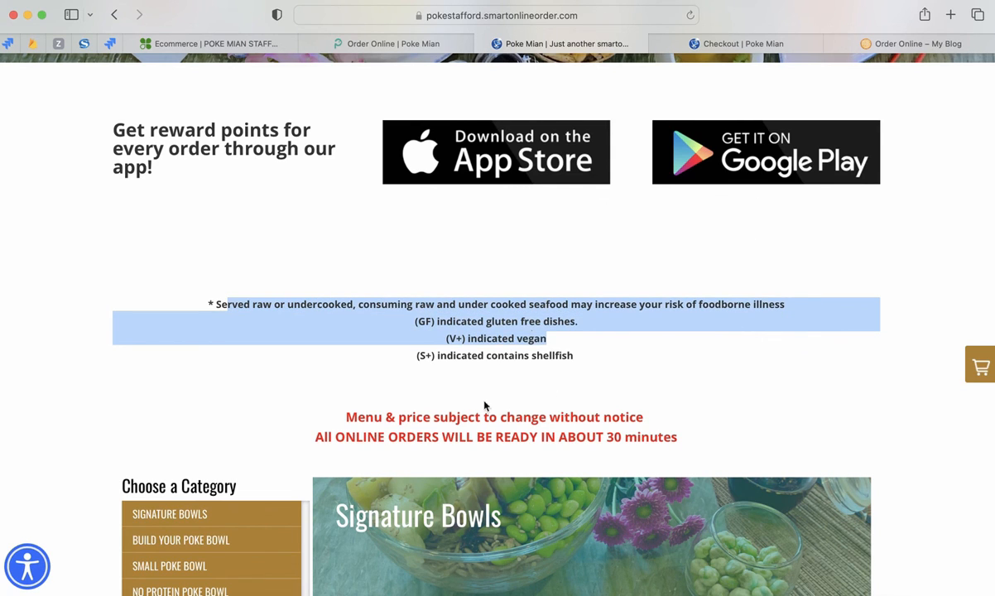
left_click_drag(346, 416, 559, 435)
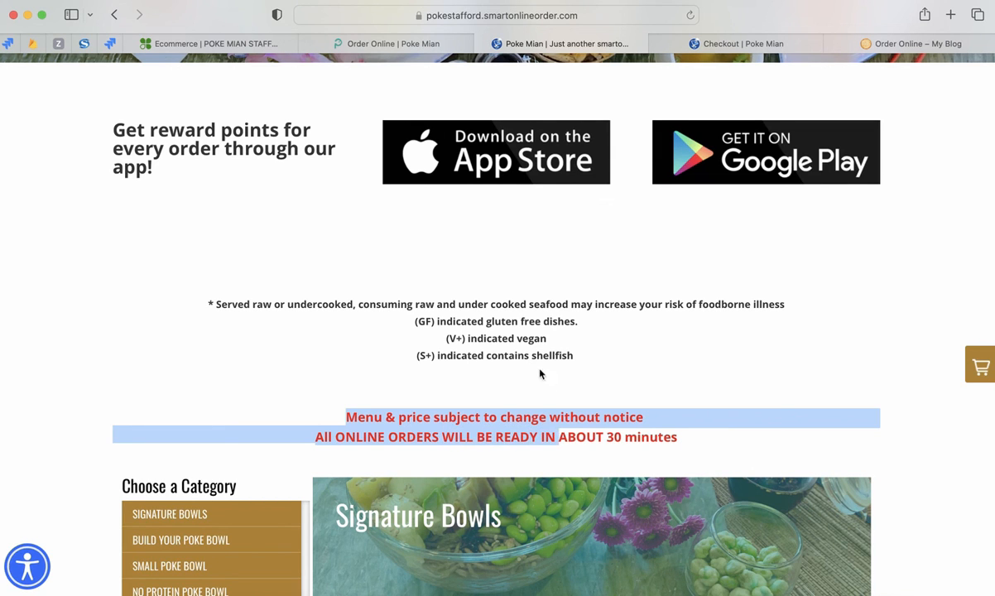
- Look over the Poke Mian ordering page's header banner, app download links and notice area above the menu
scroll(508, 354, "down", 5)
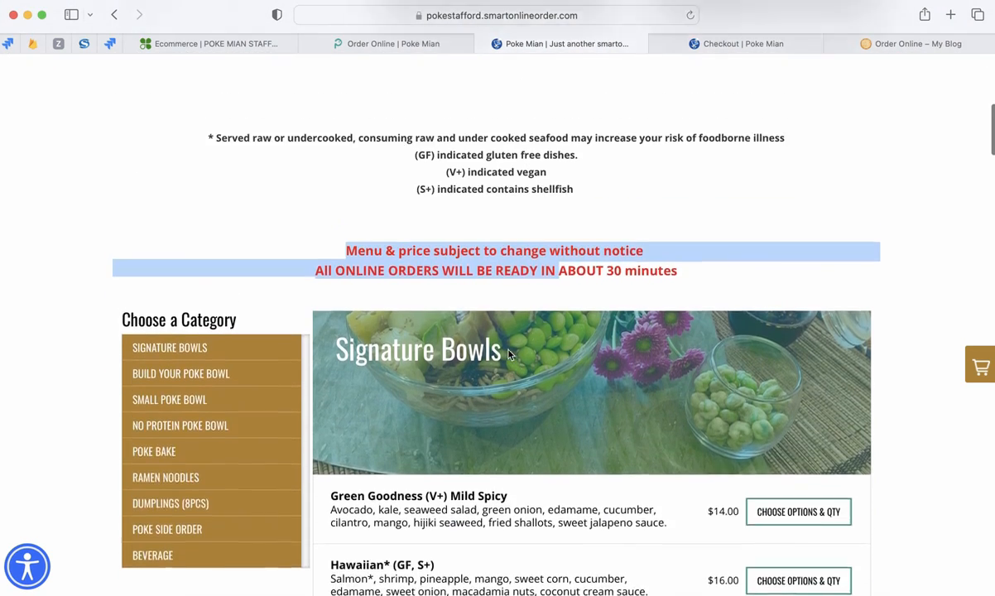
scroll(508, 354, "up", 8)
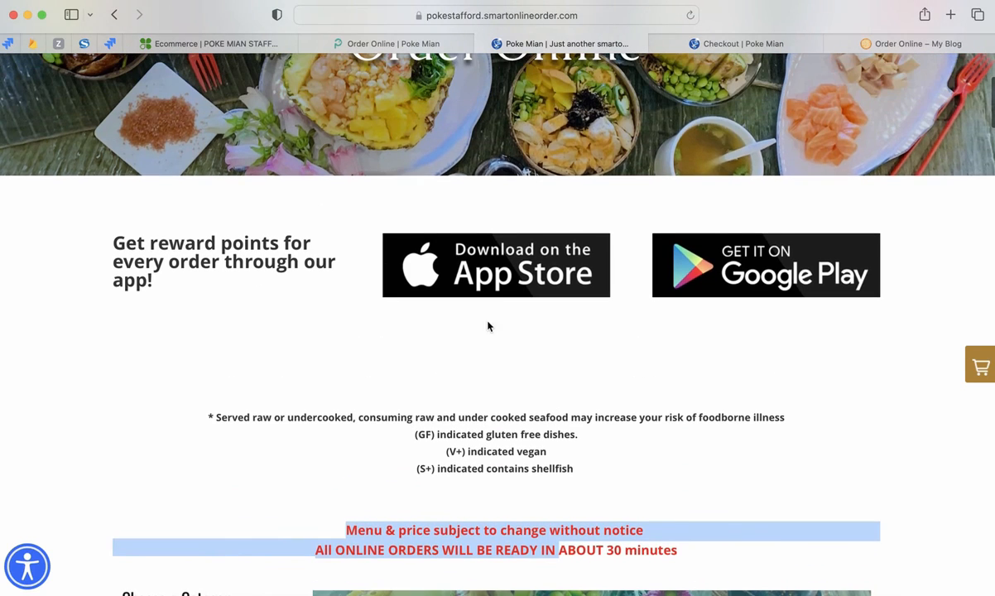
scroll(455, 364, "up", 4)
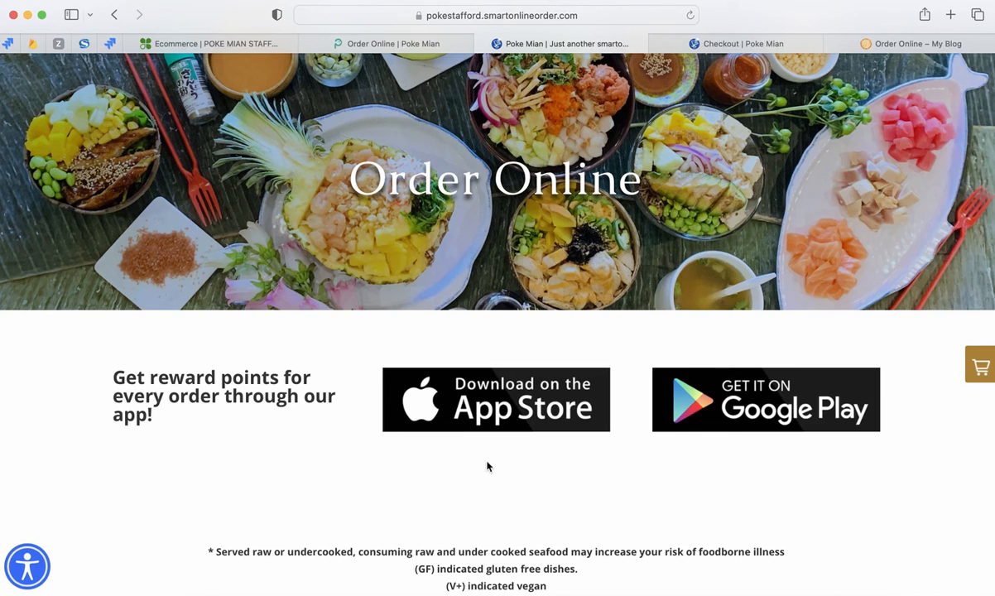
scroll(486, 466, "down", 1)
scroll(486, 466, "up", 3)
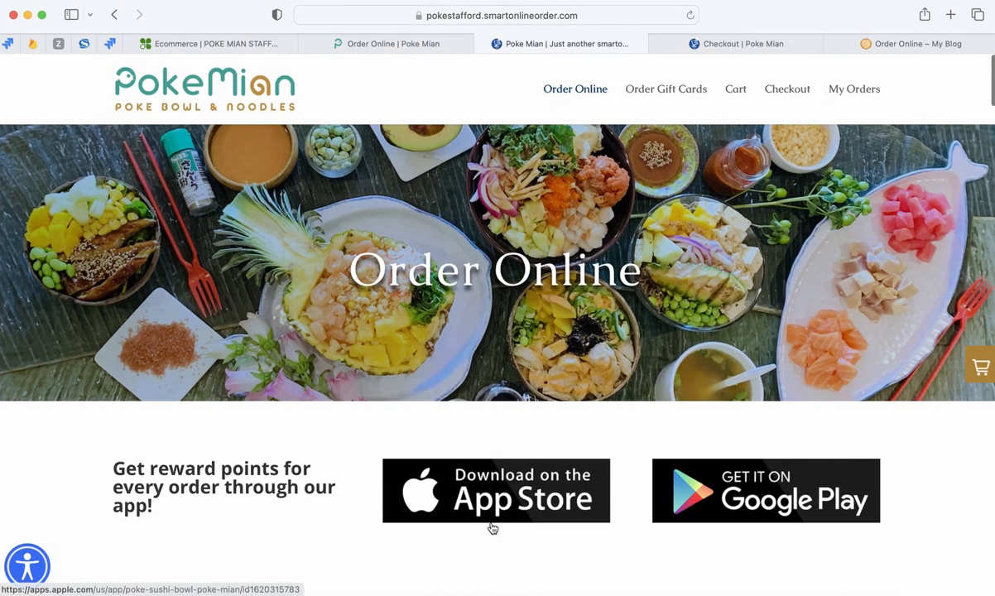
scroll(463, 557, "down", 3)
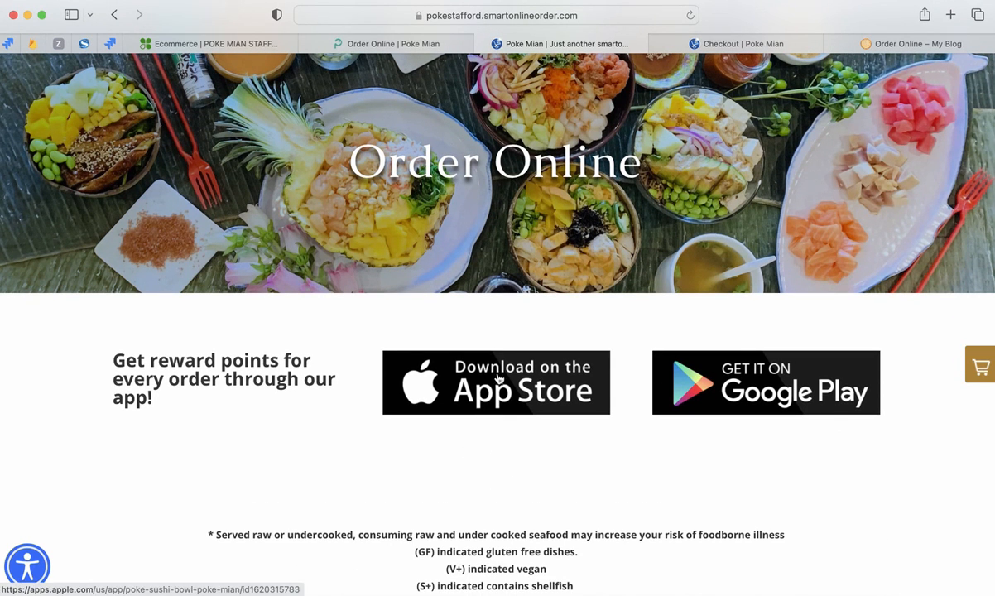
scroll(446, 464, "down", 6)
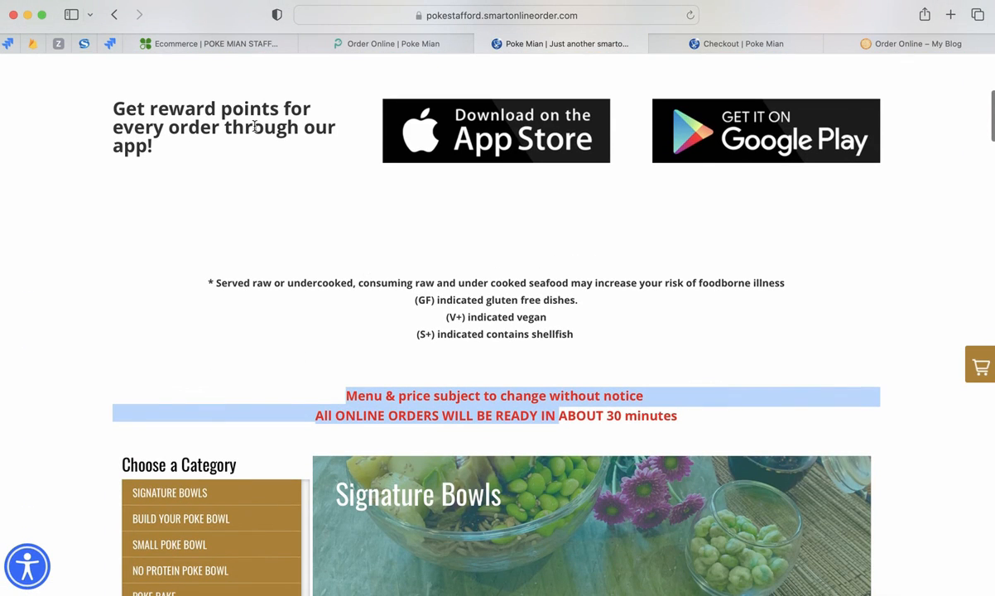
- Return to Clover's Ecommerce settings for Poke Mian Stafford and review the AVS and CVV fraud rules
left_click(235, 46)
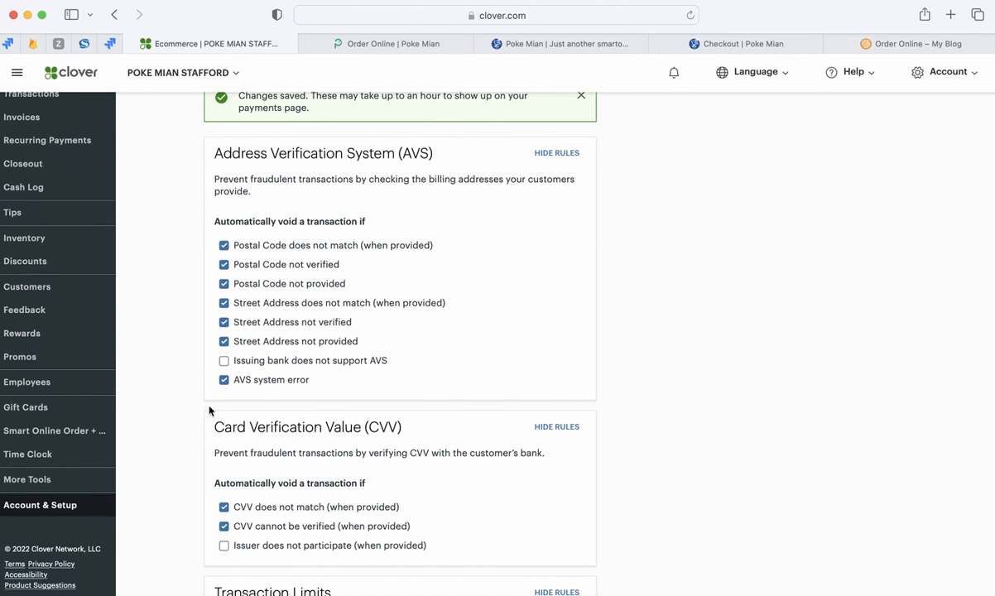
scroll(183, 419, "down", 1)
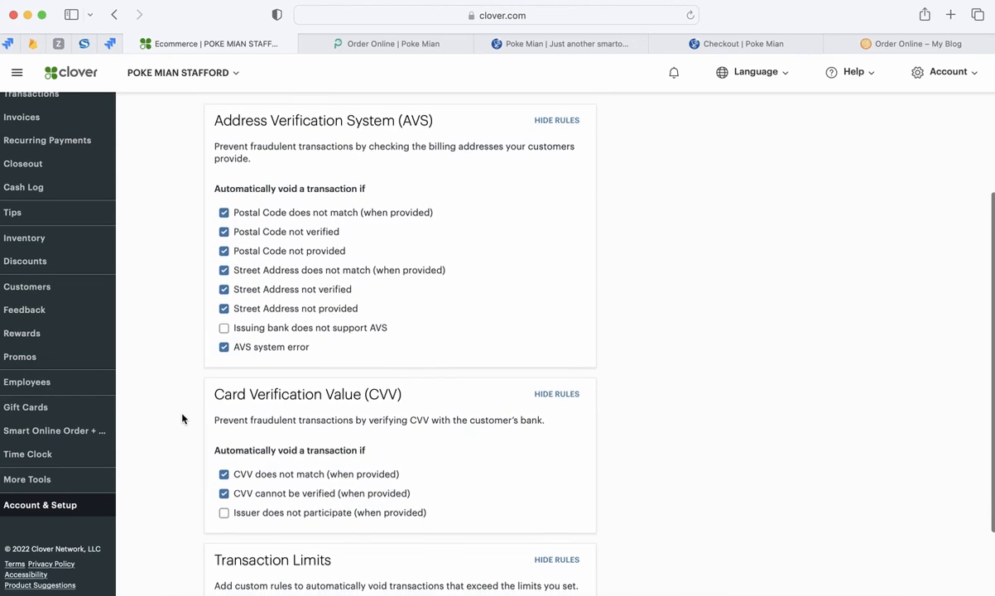